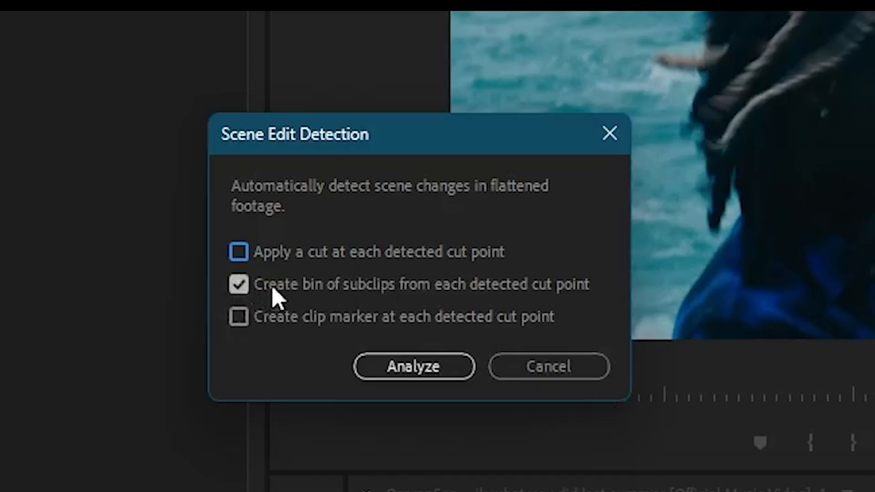
# Run Scene Edit Detection to create a bin of subclips, and open the bin holding 73 subclips.
pyautogui.click(403, 370)
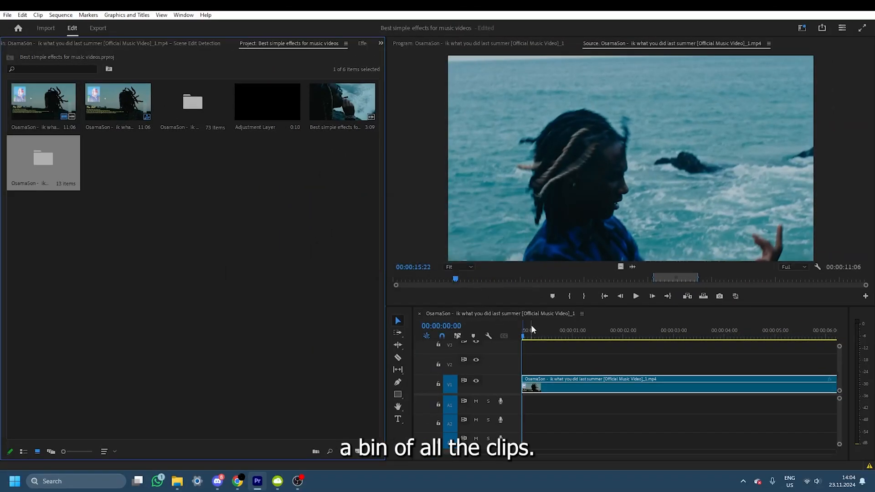
pyautogui.doubleClick(70, 177)
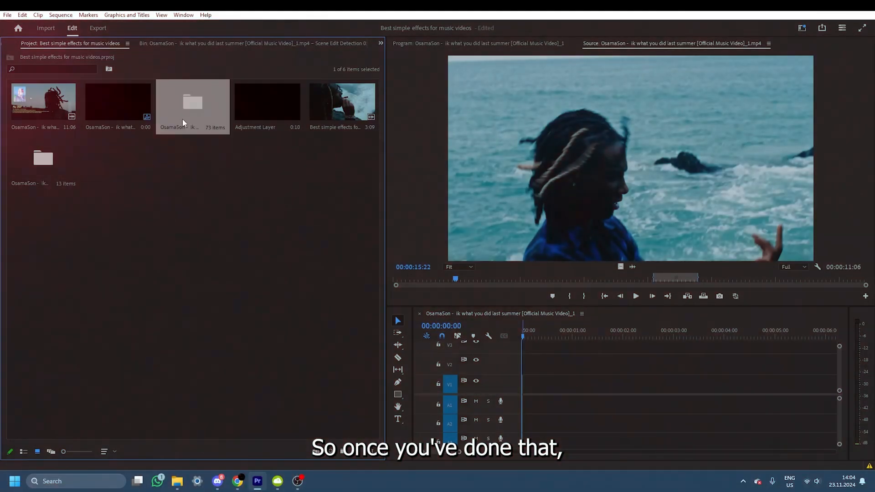
pyautogui.doubleClick(182, 122)
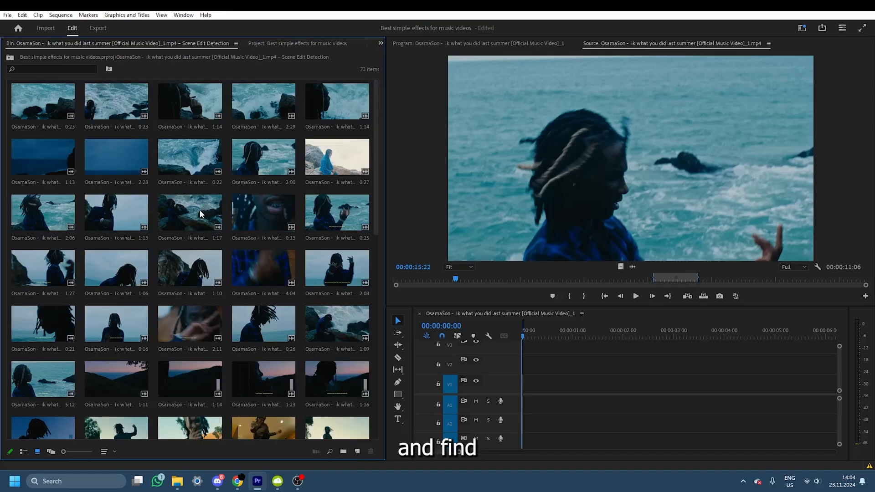
# Find the indoor subclip with the wooden doors in the bin and place its video at the start of track V1.
pyautogui.scroll(-3, 196, 216)
pyautogui.scroll(-2, 195, 225)
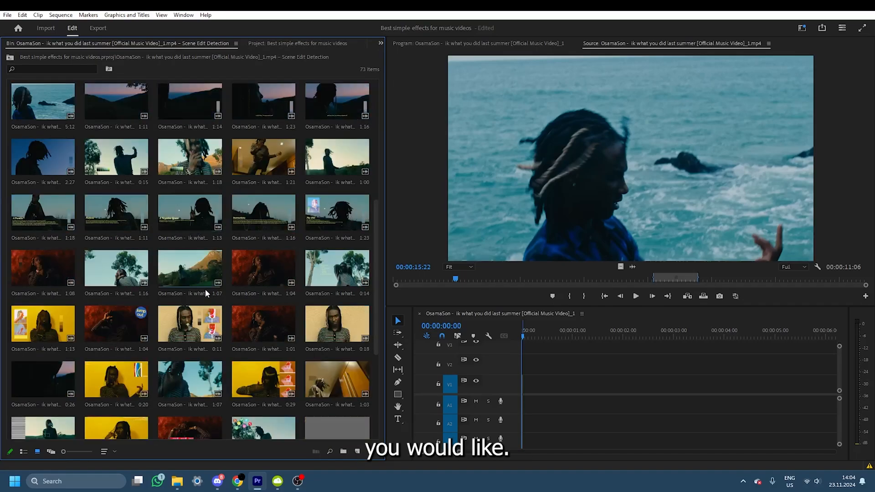
pyautogui.doubleClick(337, 324)
pyautogui.doubleClick(338, 379)
pyautogui.moveTo(620, 267); pyautogui.dragTo(520, 385)
# Append a subclip with trees and the orange hillside subclip back to back on V1, and play the sequence.
pyautogui.scroll(-4, 337, 298)
pyautogui.doubleClick(337, 299)
pyautogui.moveTo(620, 267); pyautogui.dragTo(578, 385)
pyautogui.doubleClick(116, 188)
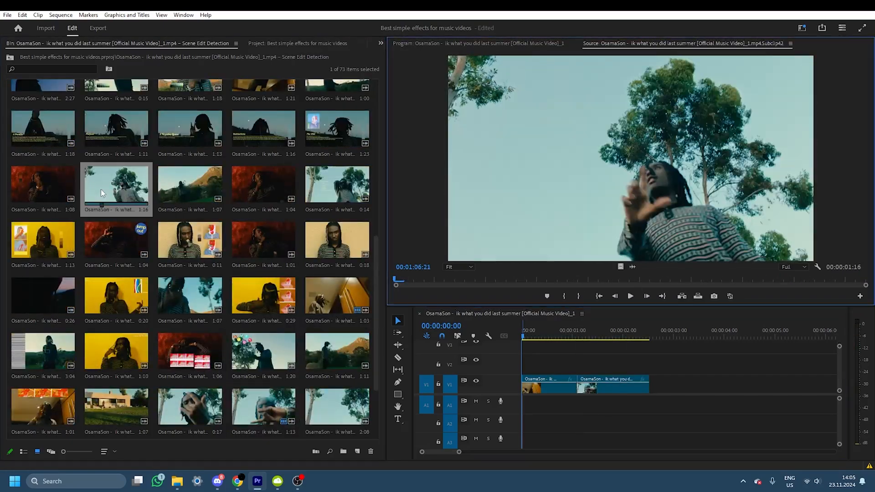
pyautogui.scroll(3, 190, 241)
pyautogui.doubleClick(190, 241)
pyautogui.moveTo(492, 258); pyautogui.dragTo(651, 385)
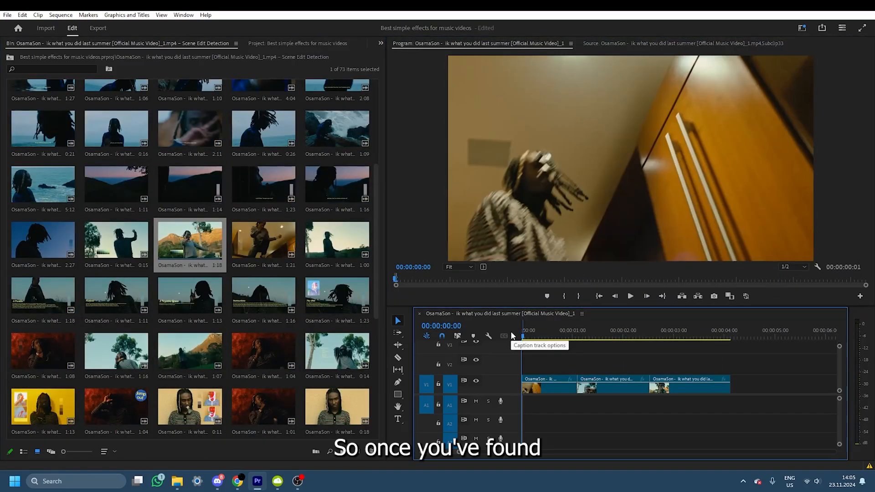
pyautogui.press('space')
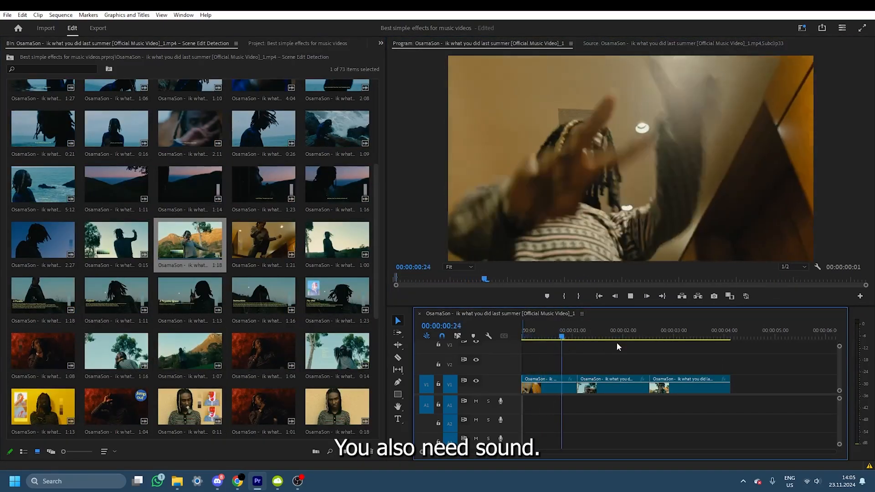
pyautogui.press('space')
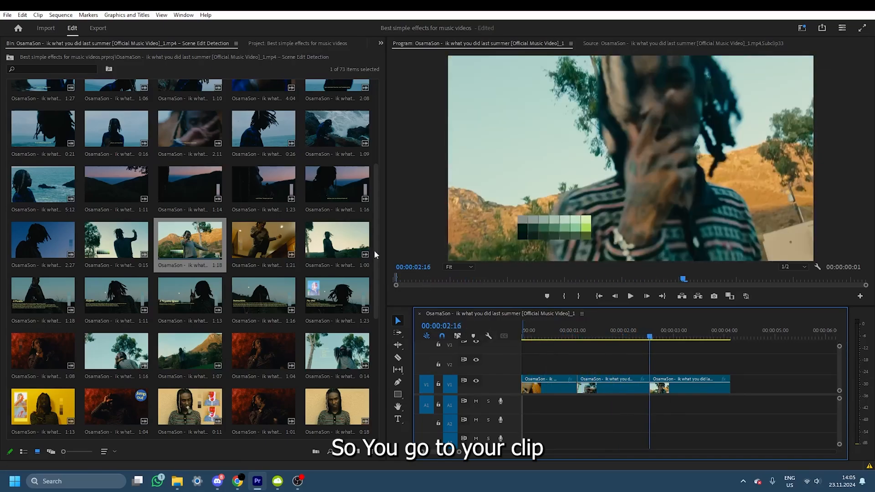
# Open the full music video as source and mark its in point at 00:00:00:00 and out point at 00:00:04:10.
pyautogui.click(10, 58)
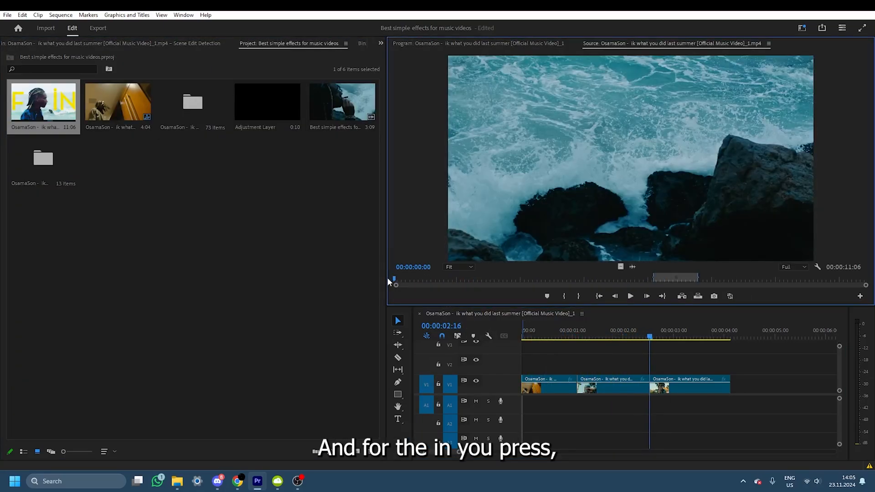
pyautogui.press('i')
pyautogui.press('space')
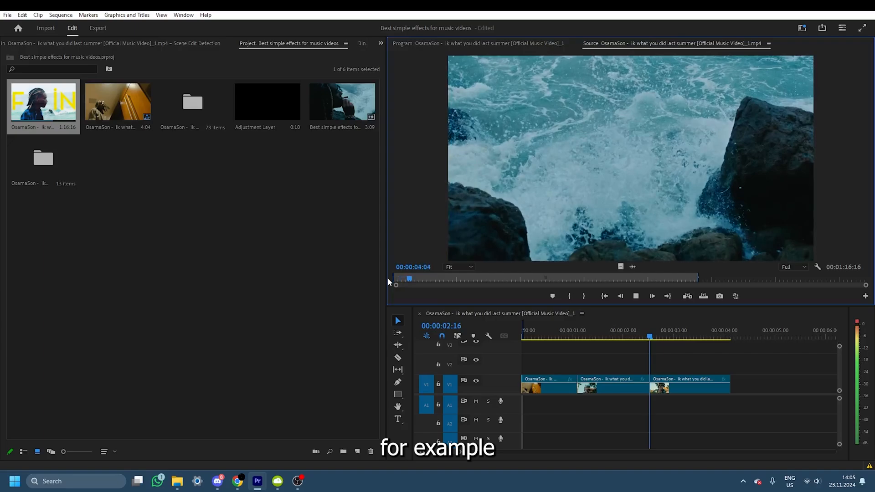
pyautogui.press('space')
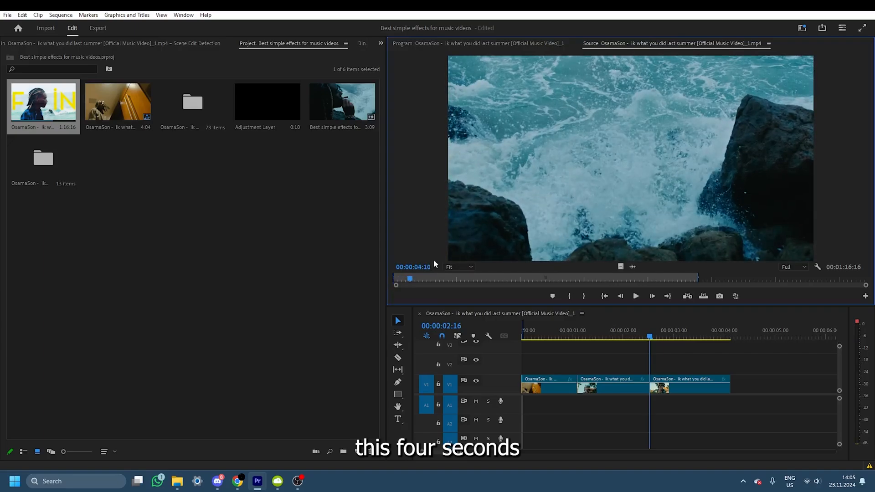
pyautogui.press('o')
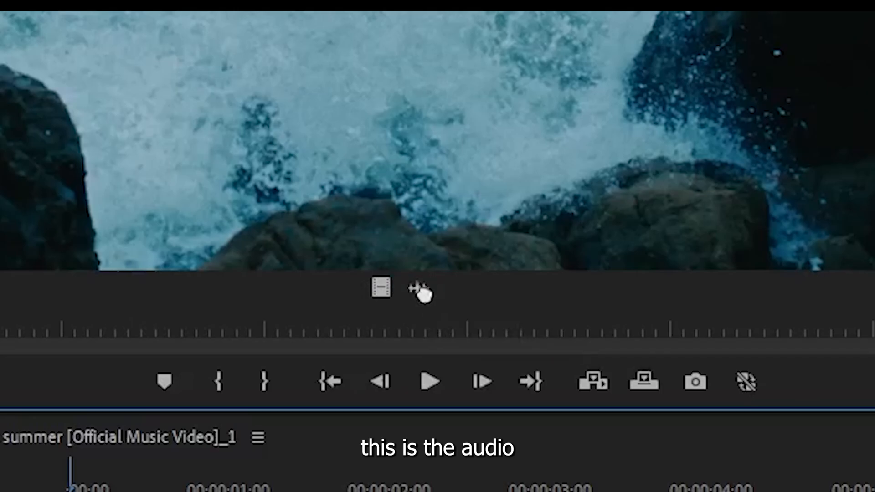
# Place only the marked audio on track A1, trim its end to match the video clips, and play the sequence from the start.
pyautogui.moveTo(431, 287); pyautogui.dragTo(495, 429)
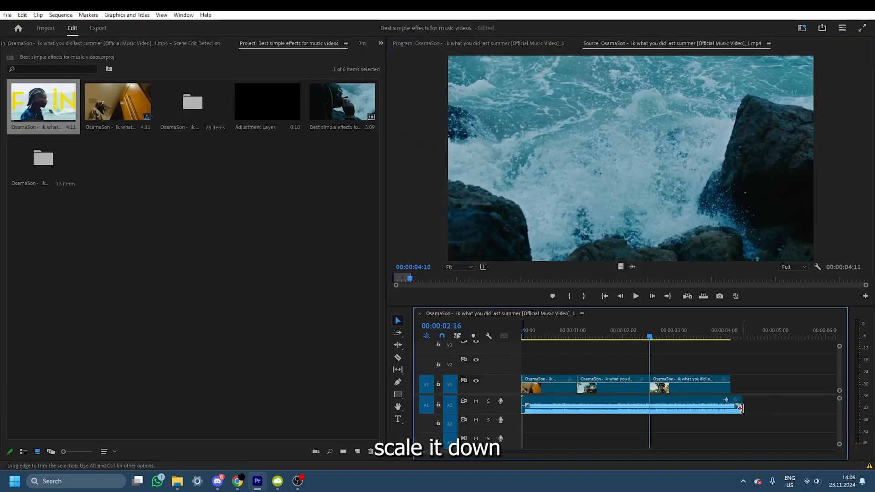
pyautogui.moveTo(740, 408); pyautogui.dragTo(730, 408)
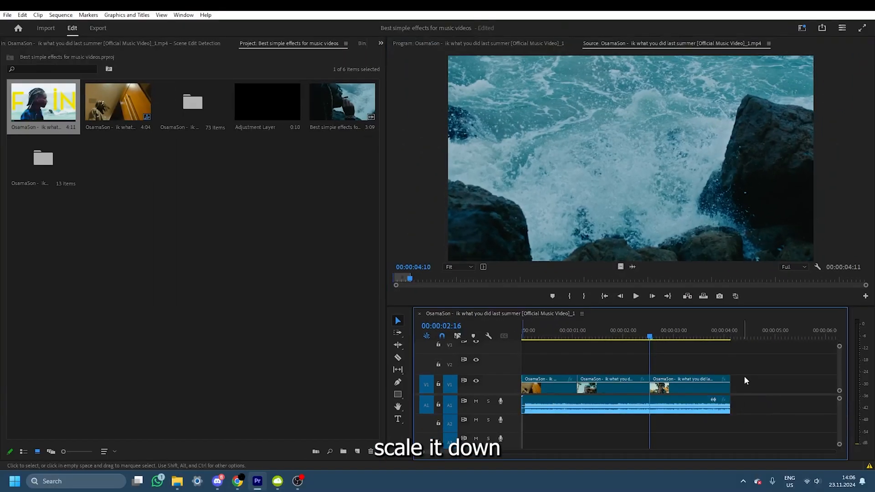
pyautogui.press('Home')
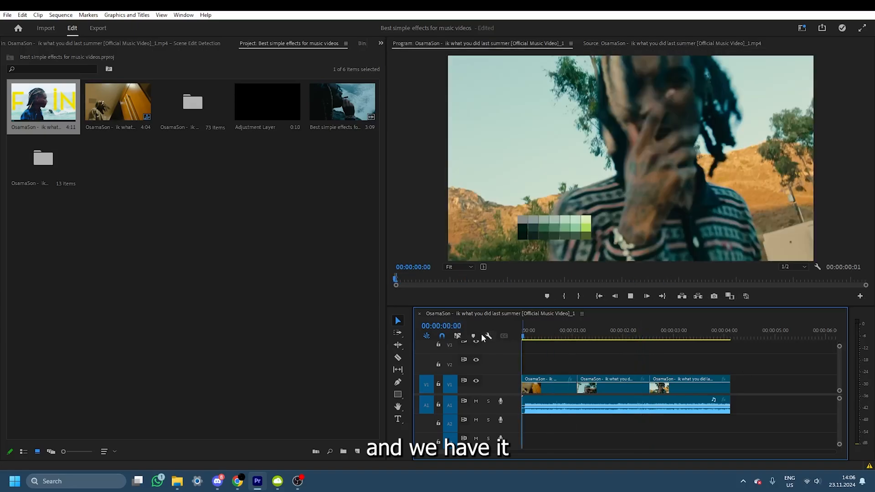
pyautogui.press('space')
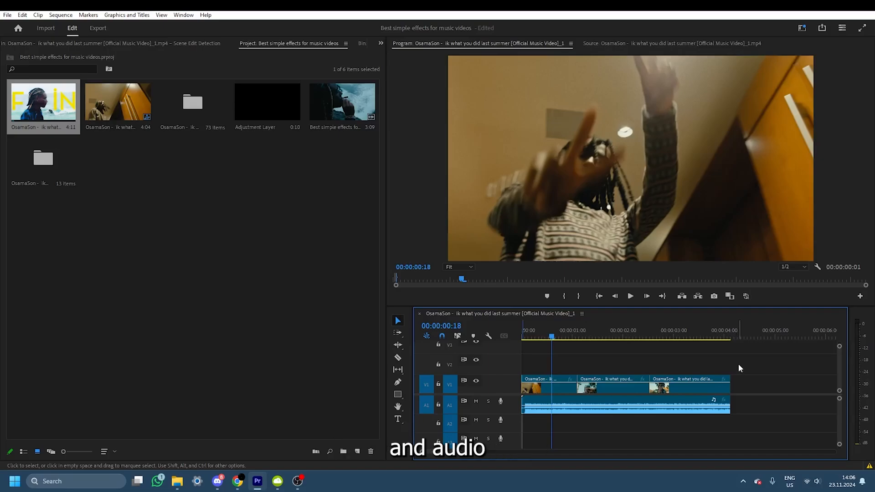
# Replace all video and audio clips in the sequence with an After Effects composition.
pyautogui.moveTo(738, 364); pyautogui.dragTo(563, 408)
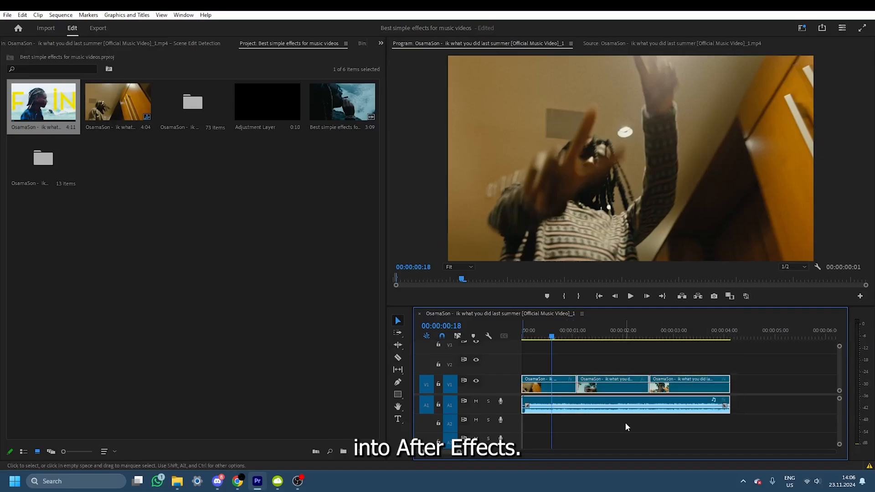
pyautogui.rightClick(666, 392)
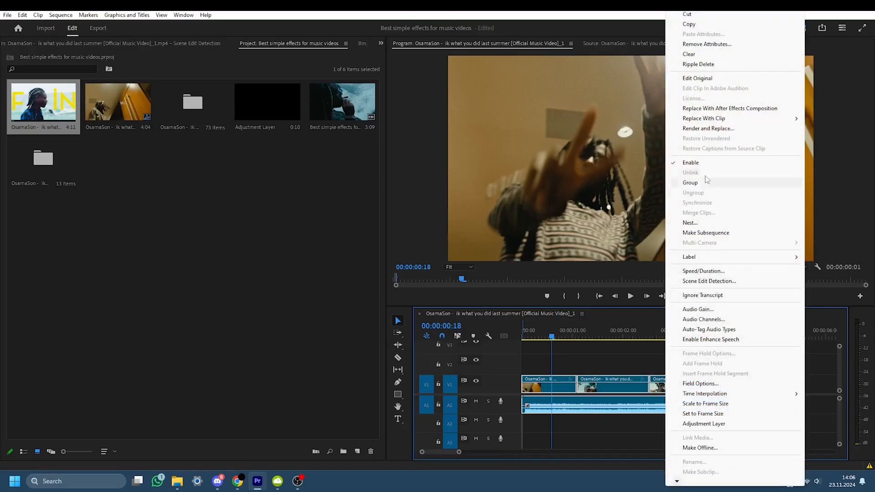
pyautogui.click(714, 110)
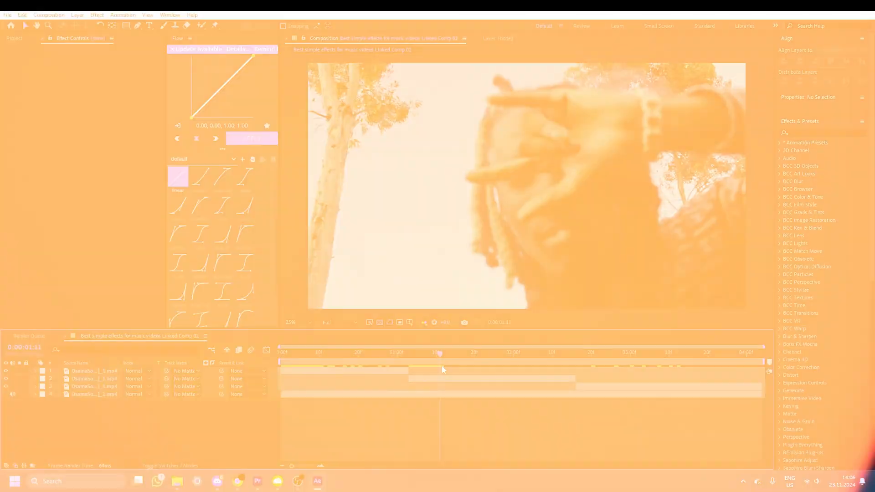
# Split the second clip's layer at 0:00:01:11.
pyautogui.click(440, 379)
pyautogui.moveTo(440, 354)
pyautogui.mouseDown()
pyautogui.moveTo(409, 356)
pyautogui.moveTo(447, 357)
pyautogui.moveTo(440, 359)
pyautogui.mouseUp()
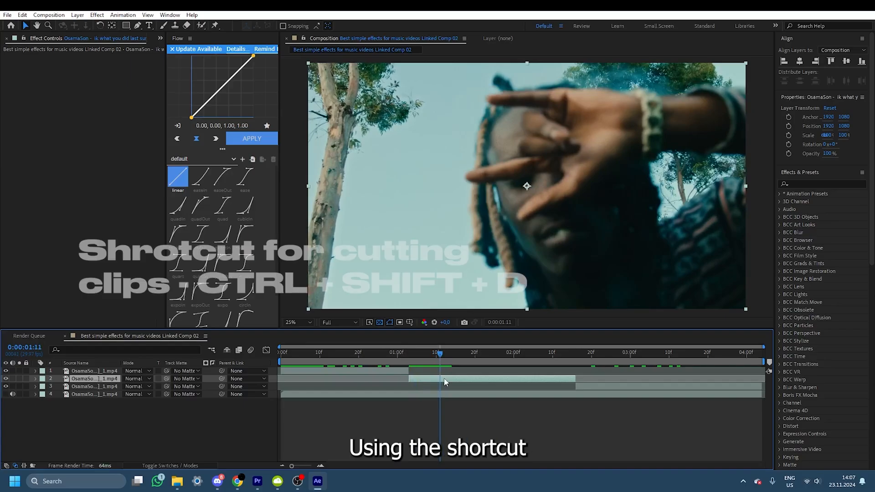
pyautogui.hotkey('ctrl', 'shift', 'd')
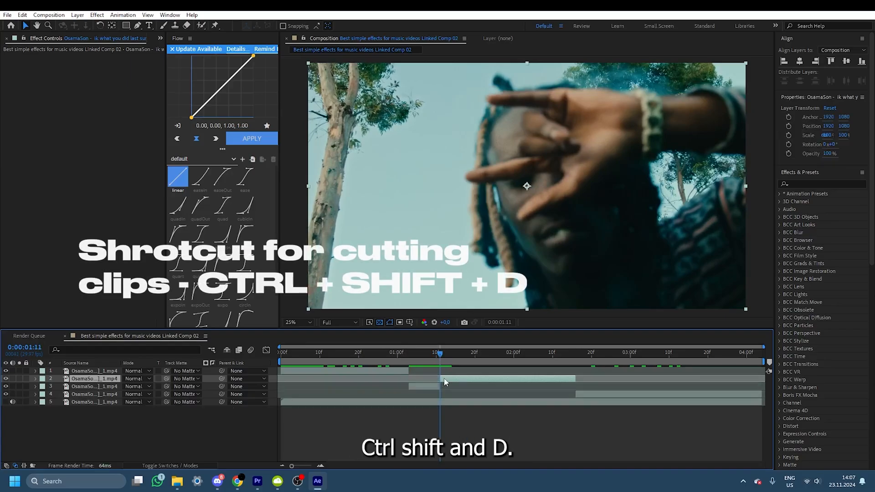
# Move the short first piece of the split clip to the top of the layer stack.
pyautogui.click(428, 388)
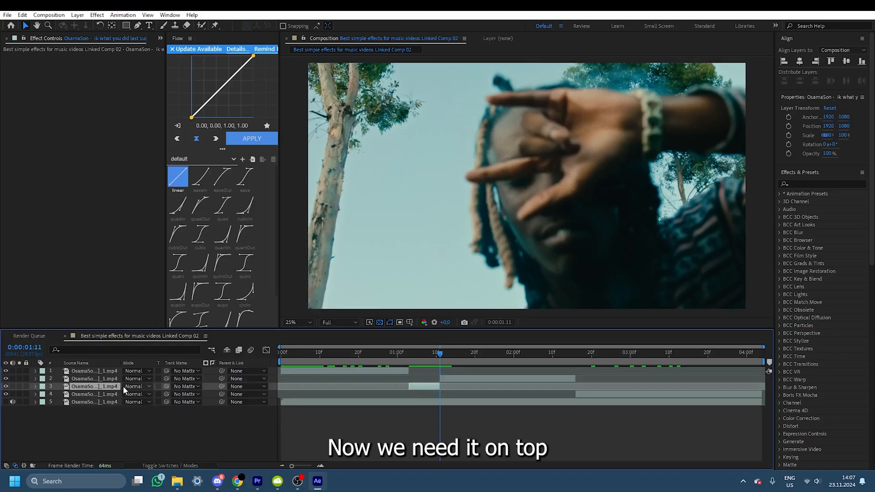
pyautogui.moveTo(377, 352); pyautogui.dragTo(408, 352)
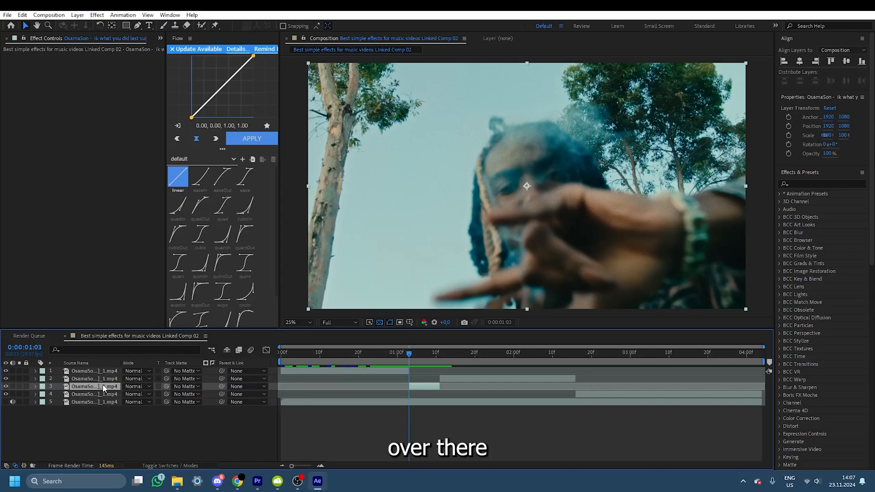
pyautogui.moveTo(102, 387); pyautogui.dragTo(111, 369)
# Shift the short piece earlier so it ends with the first clip, and slide the remaining piece to start at that cut.
pyautogui.moveTo(423, 370); pyautogui.dragTo(440, 354)
pyautogui.click(444, 387)
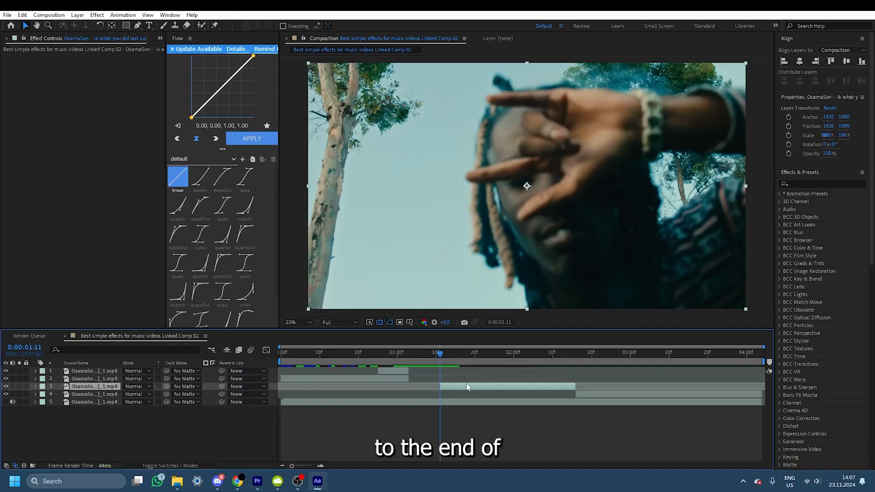
pyautogui.moveTo(468, 387); pyautogui.dragTo(438, 386)
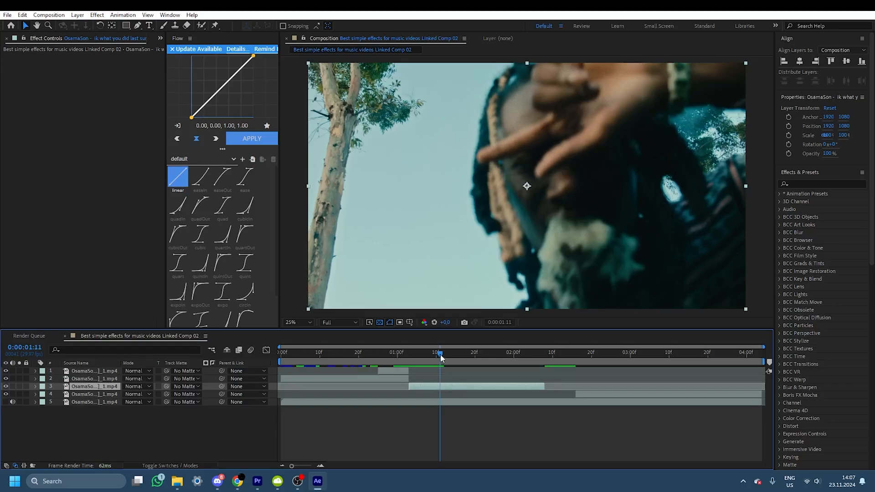
# Draw a rectangular mask around the man's face on the top layer at 0:00:00:26, and scrub back to the composition's start.
pyautogui.moveTo(440, 354); pyautogui.dragTo(382, 353)
pyautogui.click(398, 370)
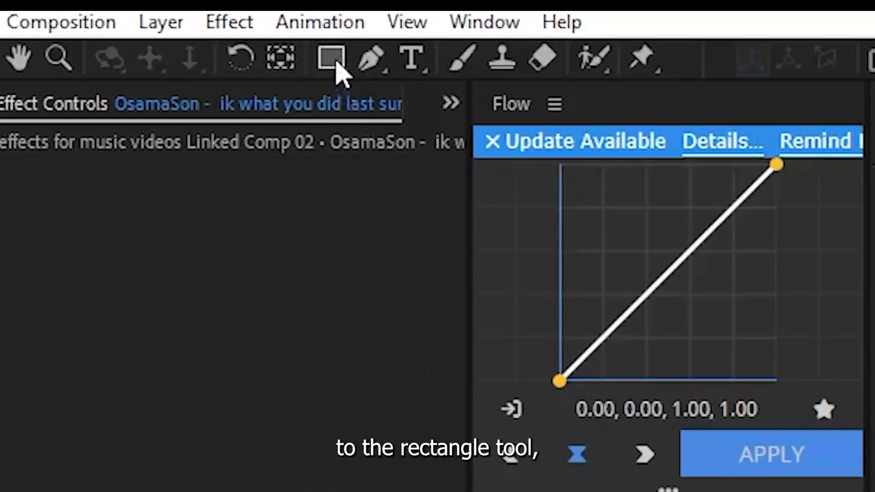
pyautogui.click(298, 55)
pyautogui.click(339, 73)
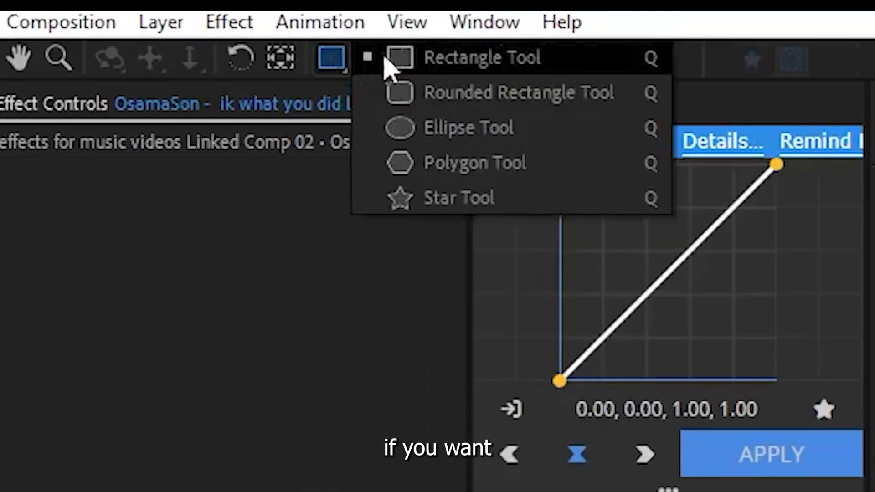
pyautogui.click(451, 62)
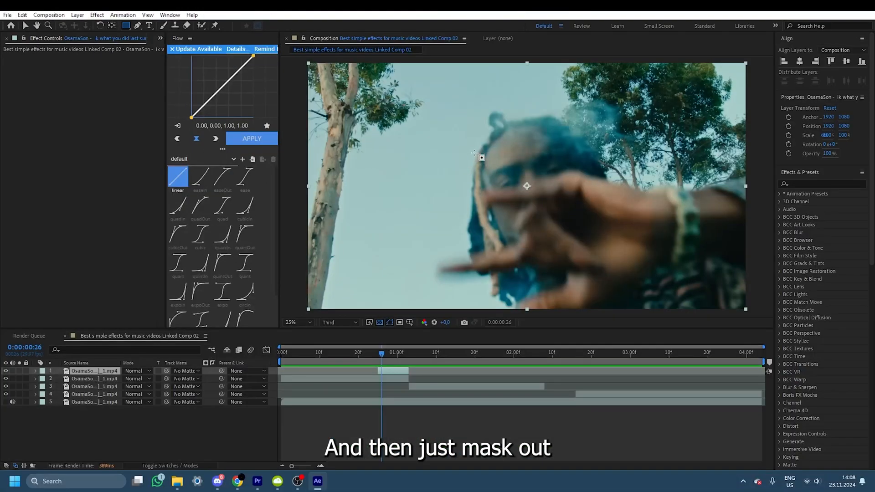
pyautogui.moveTo(472, 147); pyautogui.dragTo(574, 226)
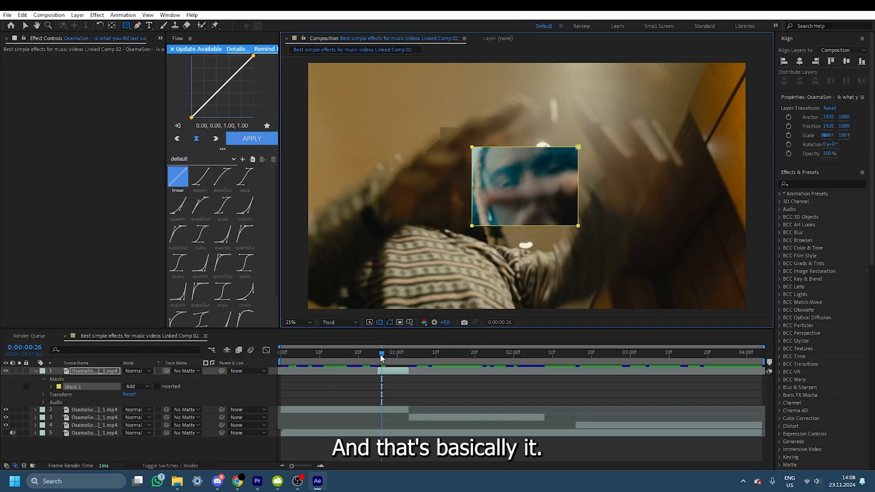
pyautogui.moveTo(382, 359); pyautogui.dragTo(288, 357)
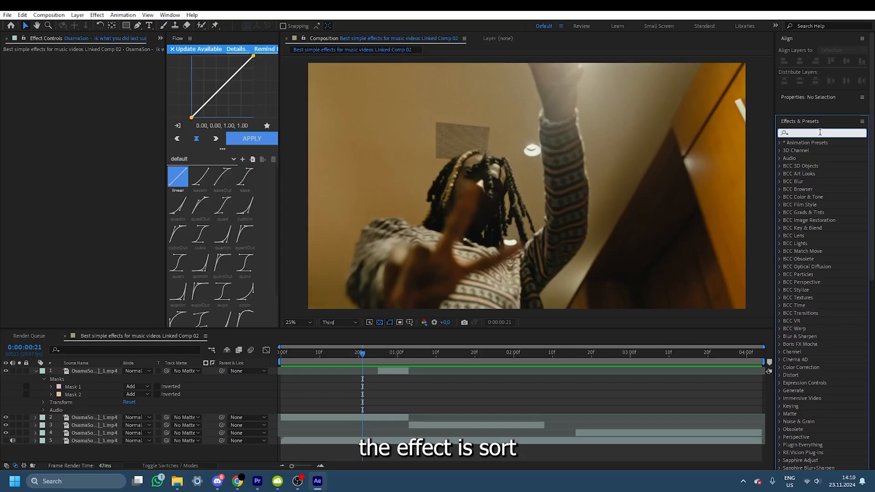
# Apply Brightness & Contrast to the masked top layer and keyframe both Brightness and Contrast at 0:00:00:27.
pyautogui.write('brigh')
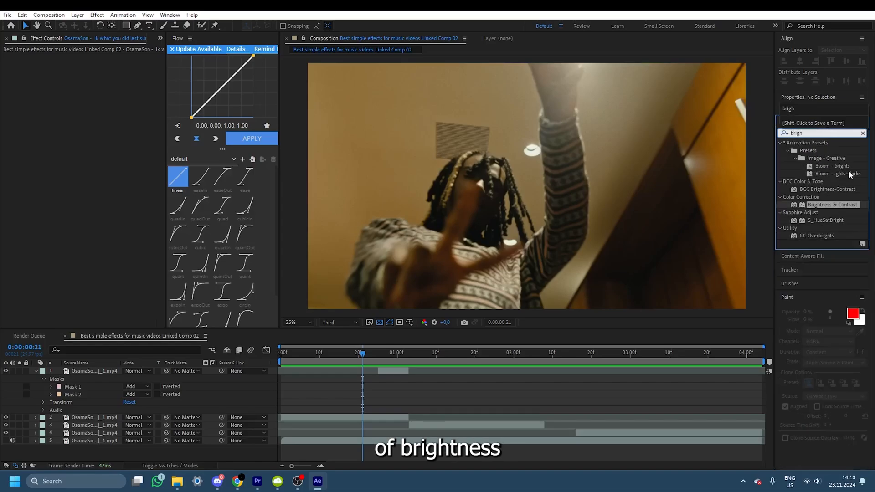
pyautogui.moveTo(842, 205); pyautogui.dragTo(386, 355)
pyautogui.click(20, 66)
pyautogui.click(19, 73)
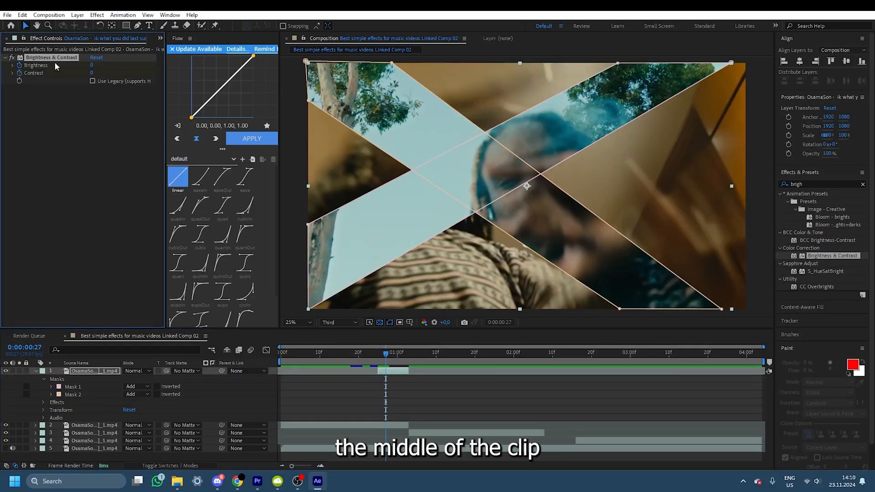
# At 0:00:00:25, the start of the top layer, set Brightness to 150 and Contrast to -100.
pyautogui.click(379, 354)
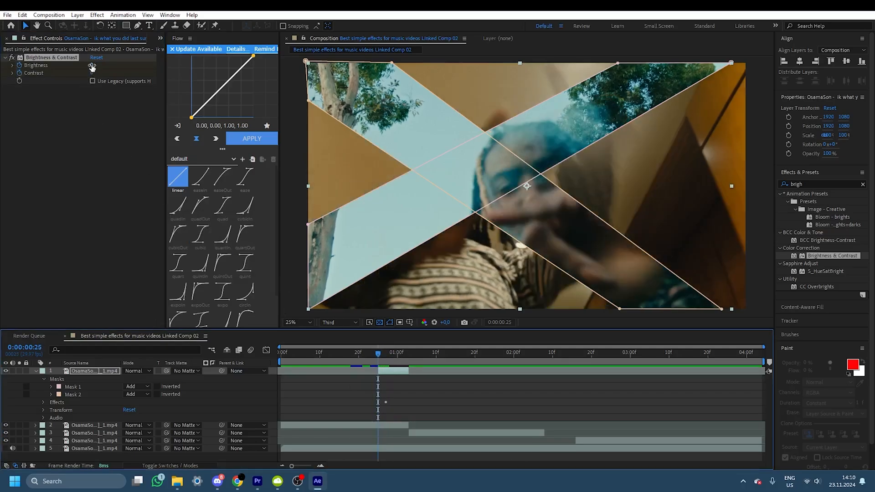
pyautogui.moveTo(92, 65); pyautogui.dragTo(253, 88)
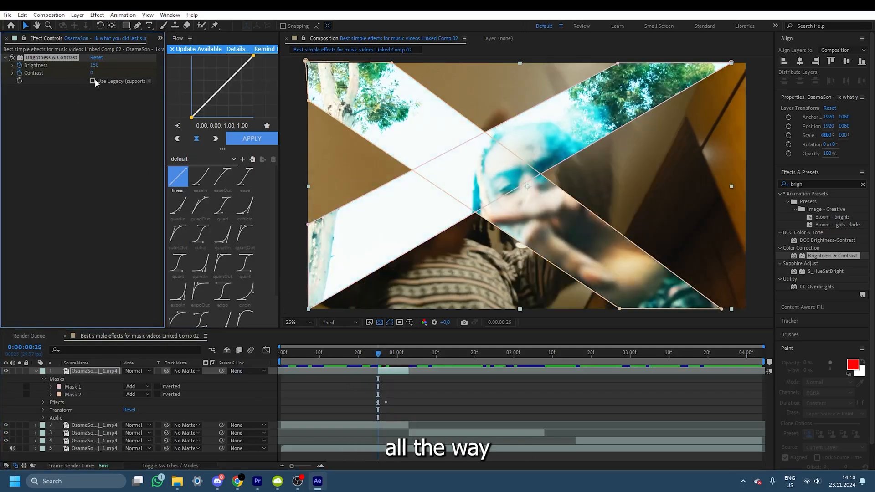
pyautogui.moveTo(91, 73); pyautogui.dragTo(53, 75)
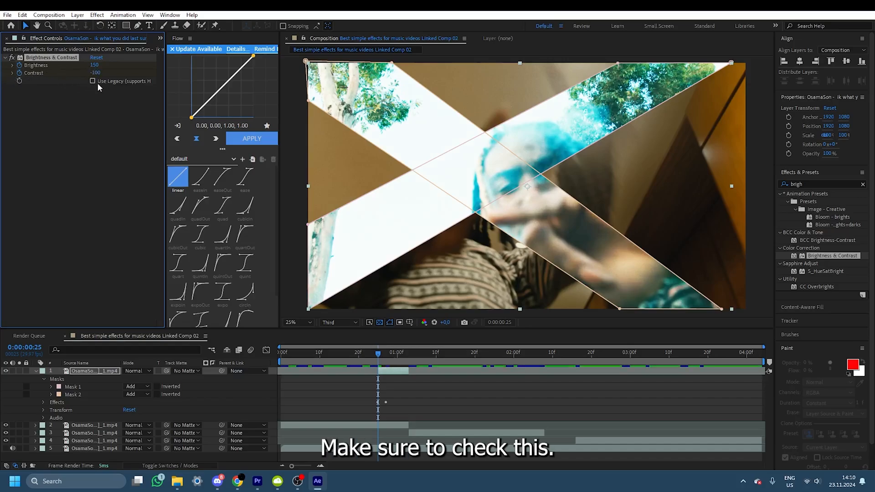
# Enable Use Legacy in the Brightness & Contrast effect and play back the composition from its start.
pyautogui.click(93, 81)
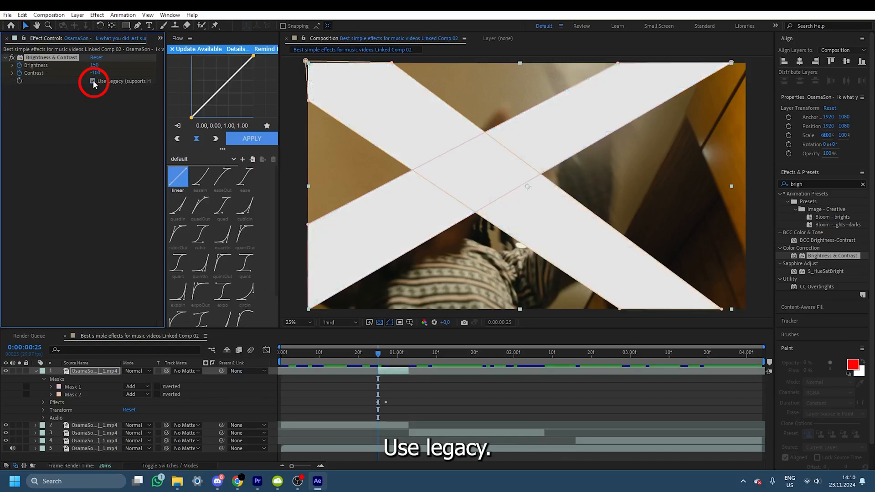
pyautogui.moveTo(377, 354); pyautogui.dragTo(266, 352)
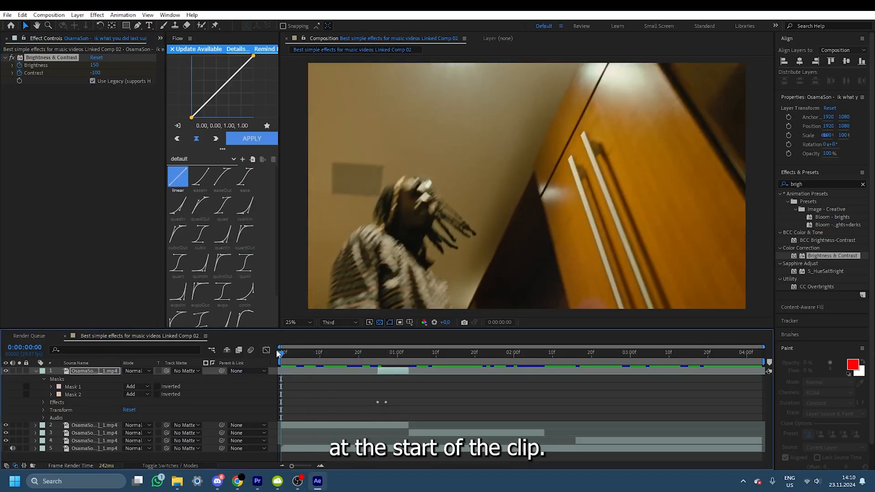
pyautogui.press('space')
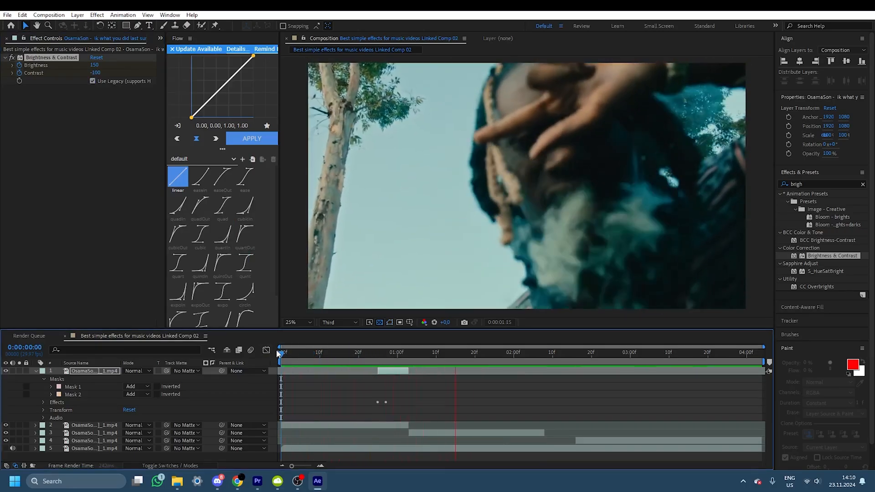
pyautogui.click(367, 353)
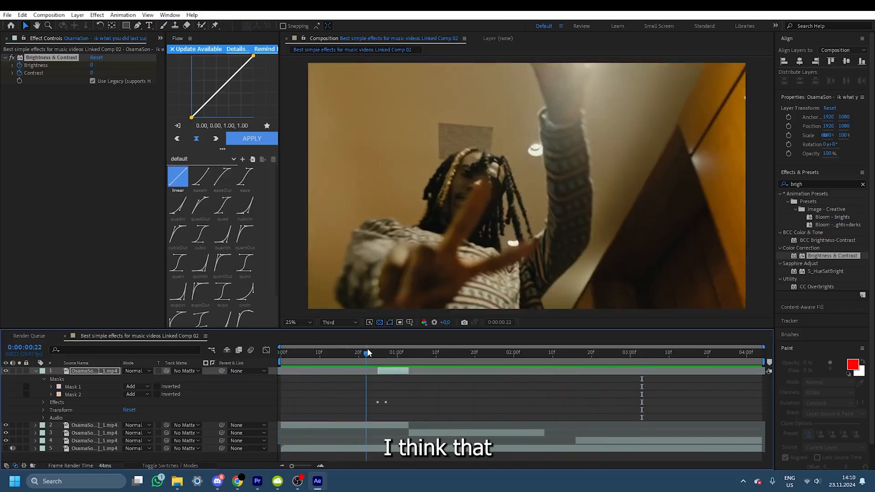
# Move the ending Brightness and Contrast keyframes on the top layer to 0:00:01:00, and return to the composition's start.
pyautogui.moveTo(369, 352); pyautogui.dragTo(398, 396)
pyautogui.click(383, 369)
pyautogui.press('u')
pyautogui.click(383, 387)
pyautogui.click(346, 354)
pyautogui.moveTo(346, 354); pyautogui.dragTo(275, 355)
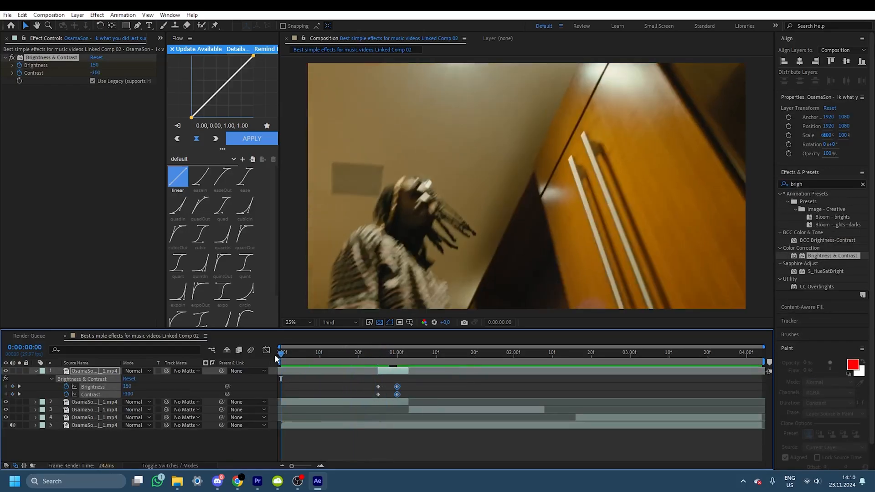
# Play back the composition from the start and scrub through the masked flash transition.
pyautogui.press('space')
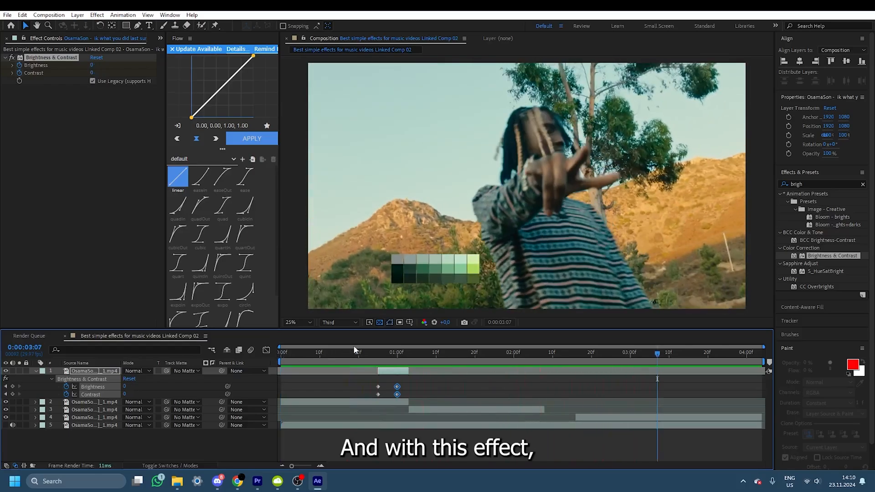
pyautogui.press('space')
pyautogui.click(371, 354)
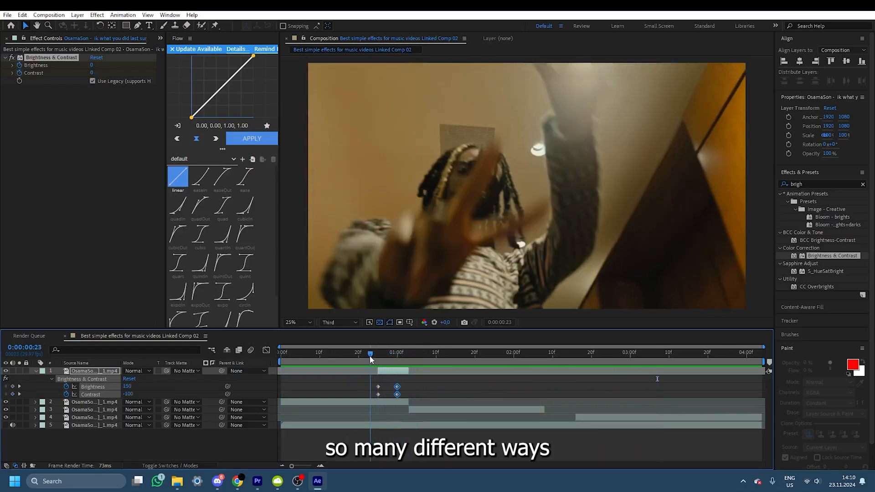
pyautogui.moveTo(371, 359); pyautogui.dragTo(390, 363)
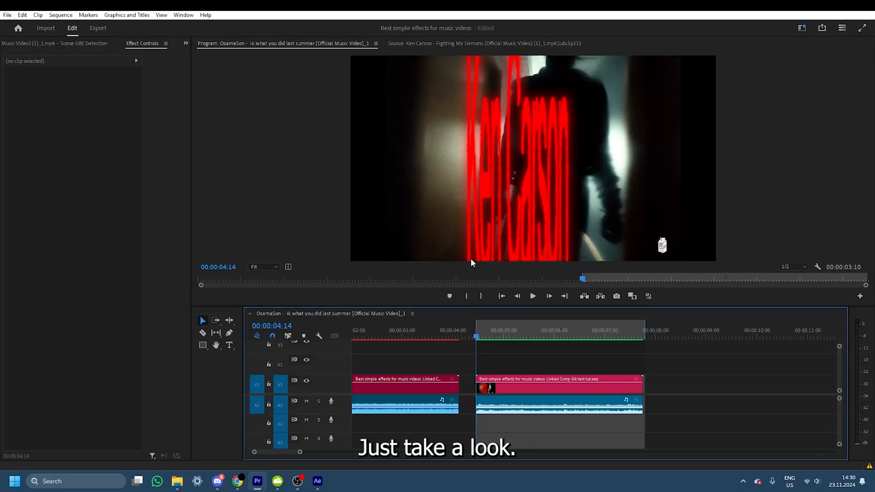
# Play the finished red "Ken Carson" text example in the Premiere Pro sequence.
pyautogui.press('space')
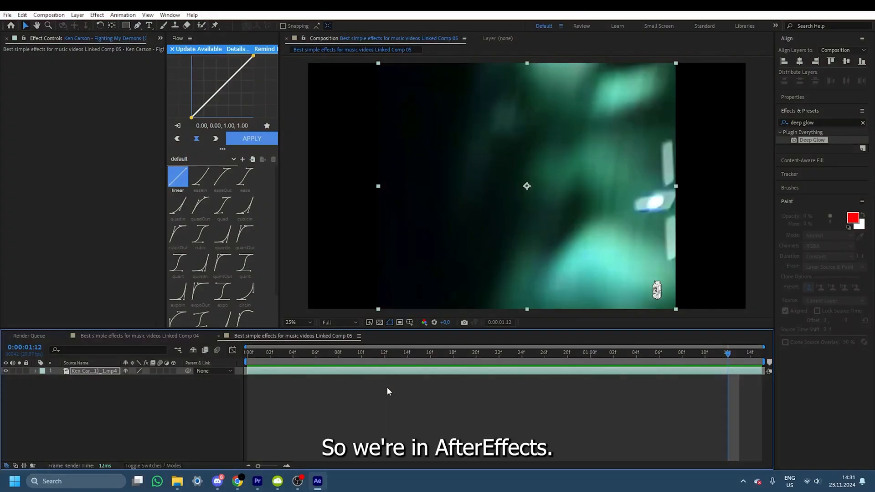
# In After Effects, create a text layer reading "Ken Carson" above the eye clip in Linked Comp 05.
pyautogui.moveTo(386, 352); pyautogui.dragTo(308, 393)
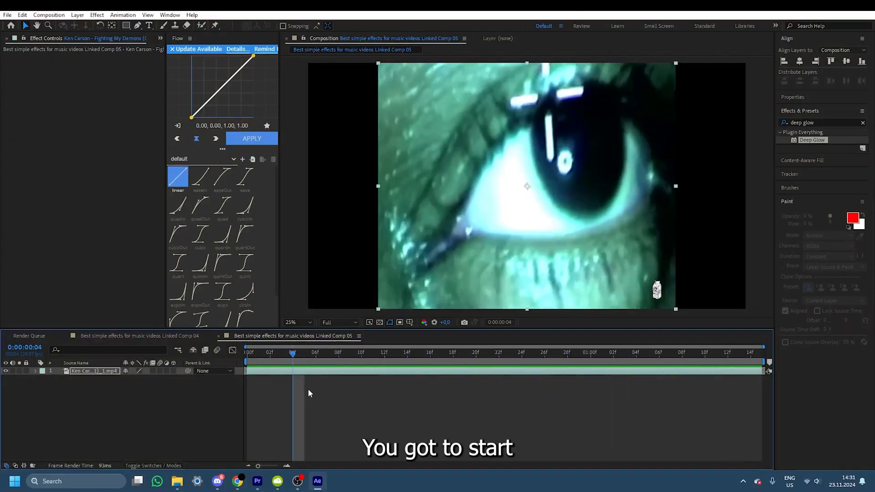
pyautogui.rightClick(297, 410)
pyautogui.moveTo(340, 294)
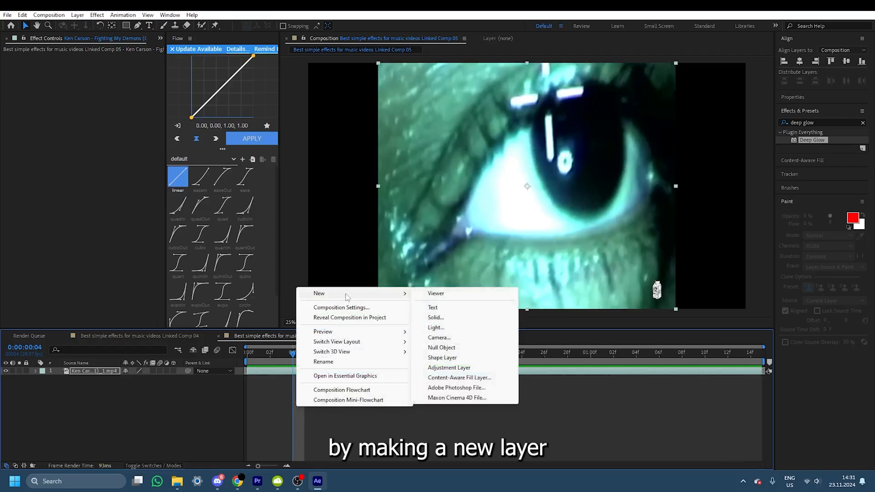
pyautogui.click(446, 308)
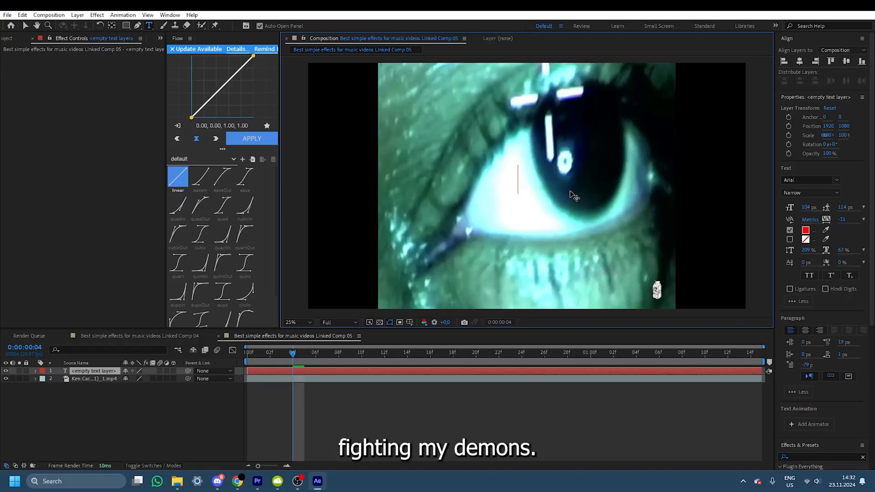
pyautogui.write('Ke')
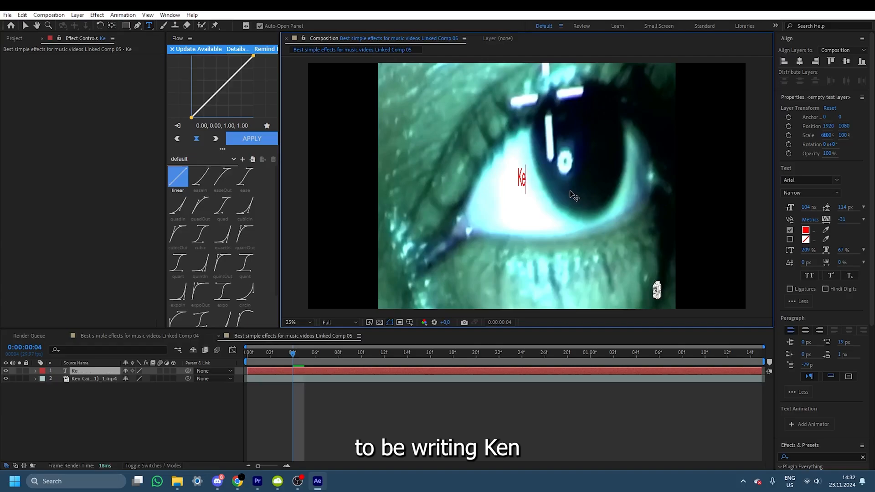
pyautogui.write('n Carson')
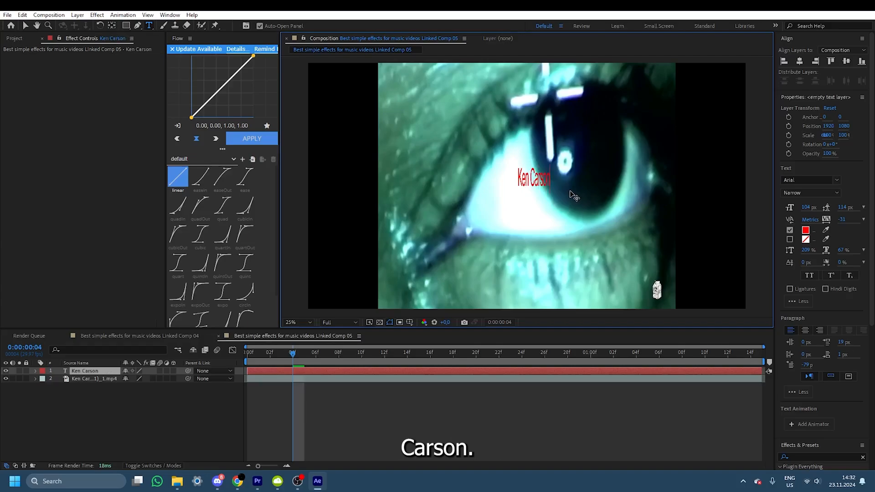
pyautogui.press('Escape')
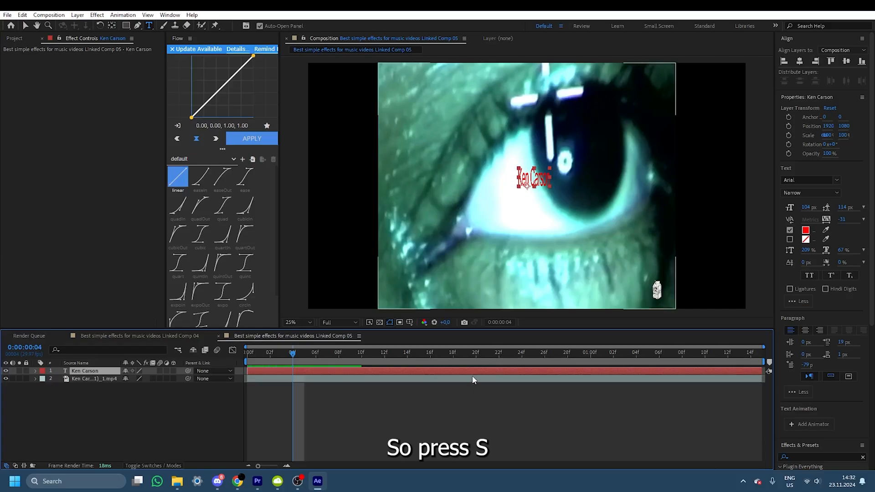
# Scale the "Ken Carson" text to 448% and center it horizontally and vertically in the composition.
pyautogui.press('s')
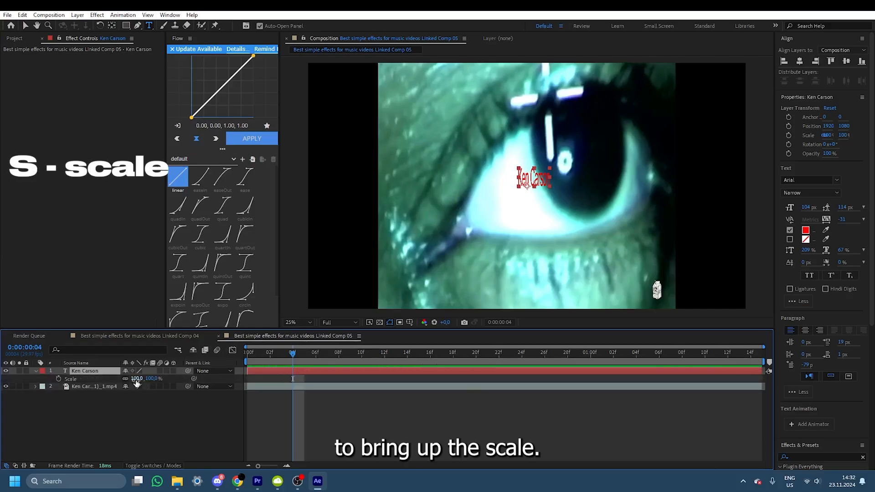
pyautogui.moveTo(137, 379); pyautogui.dragTo(239, 380)
pyautogui.moveTo(557, 153); pyautogui.dragTo(537, 174)
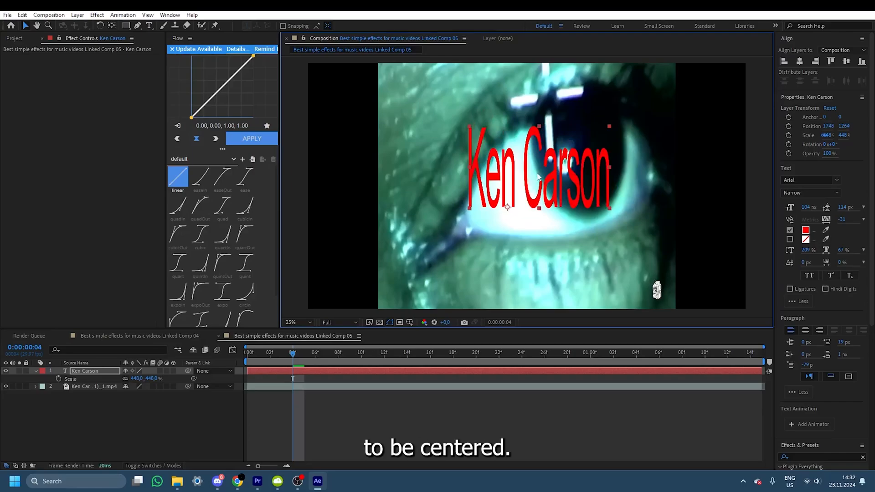
pyautogui.click(800, 62)
pyautogui.click(846, 63)
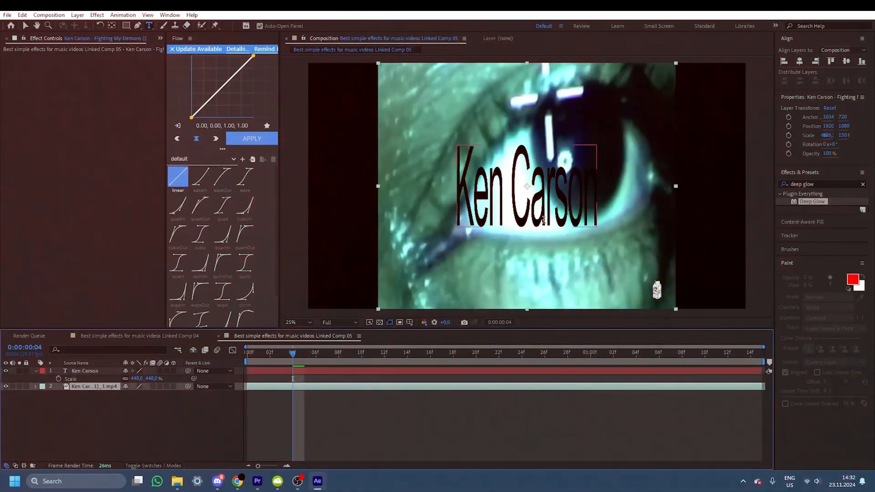
# Add Scale keyframes to the text layer at 0:00:00:01 and 0:00:00:03.
pyautogui.click(537, 419)
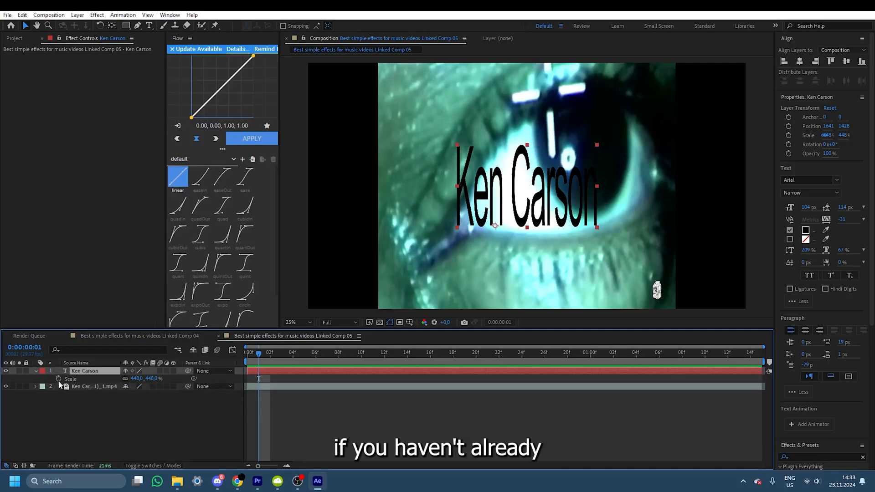
pyautogui.click(248, 355)
pyautogui.press('pagedown')
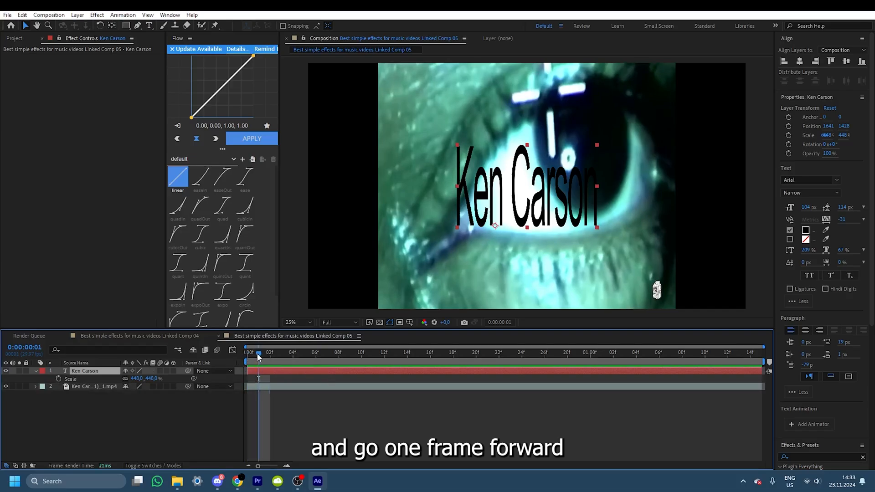
pyautogui.click(59, 379)
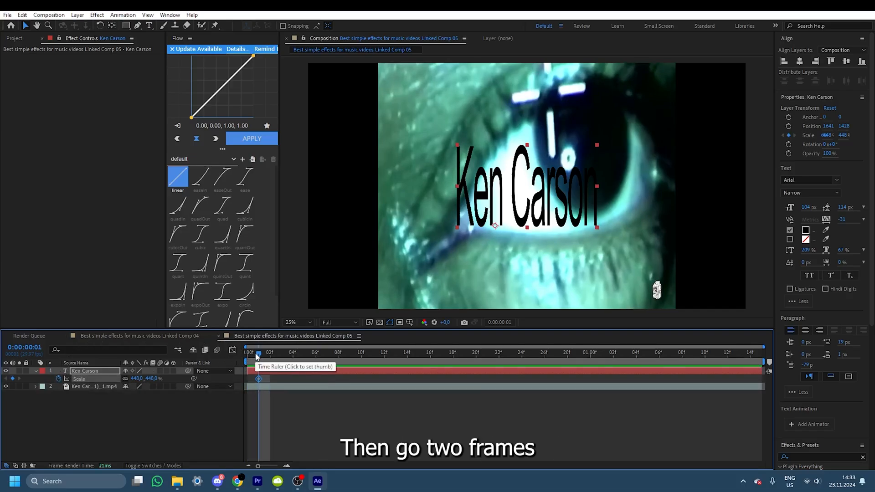
pyautogui.press('pagedown')
pyautogui.press('pagedown')
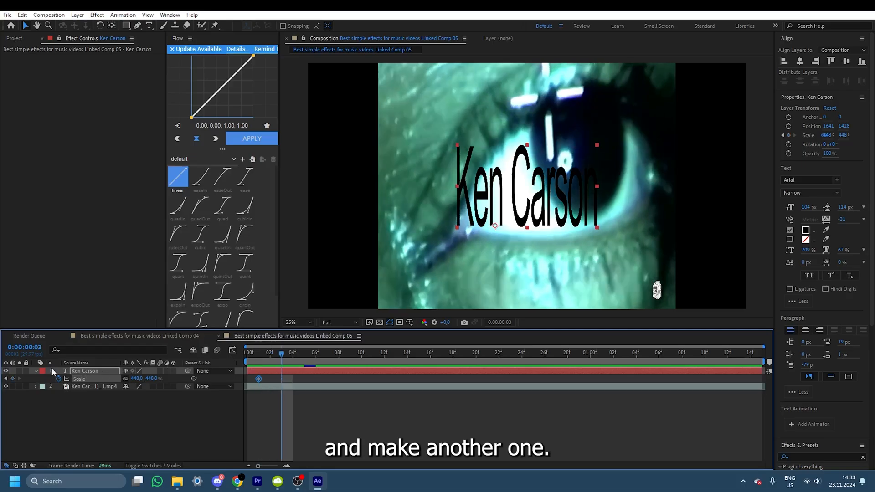
pyautogui.click(13, 379)
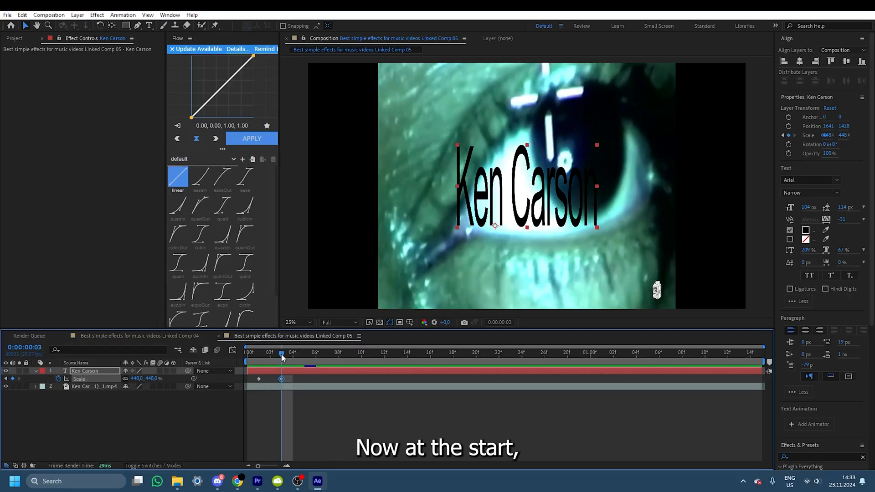
# At 0:00:00:00, unequally scale the text by stretching its height to 1137%.
pyautogui.moveTo(282, 358); pyautogui.dragTo(248, 353)
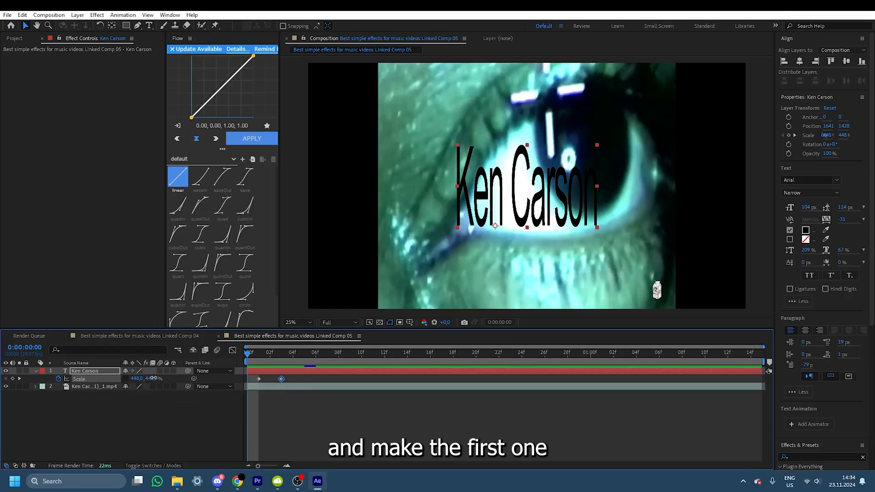
pyautogui.moveTo(156, 379); pyautogui.dragTo(460, 370)
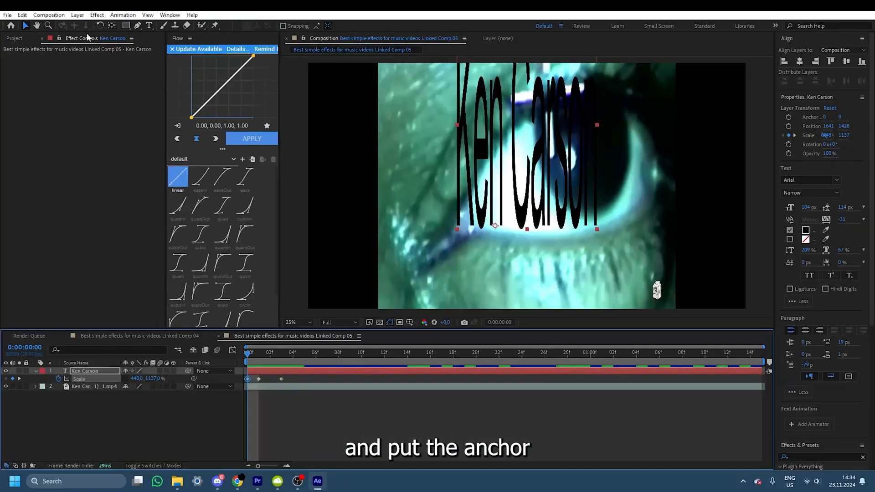
# Move the text layer's anchor point to the middle of the text and center the layer vertically in the composition.
pyautogui.click(112, 25)
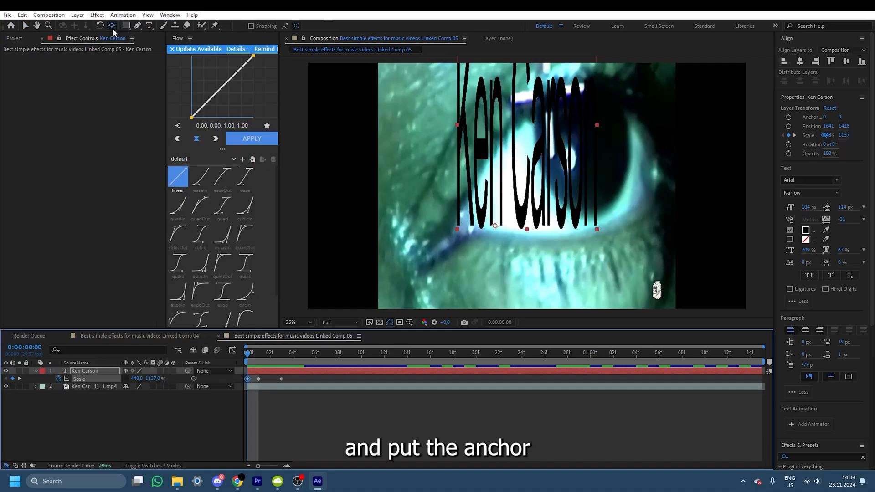
pyautogui.click(496, 227)
pyautogui.moveTo(495, 227); pyautogui.dragTo(529, 146)
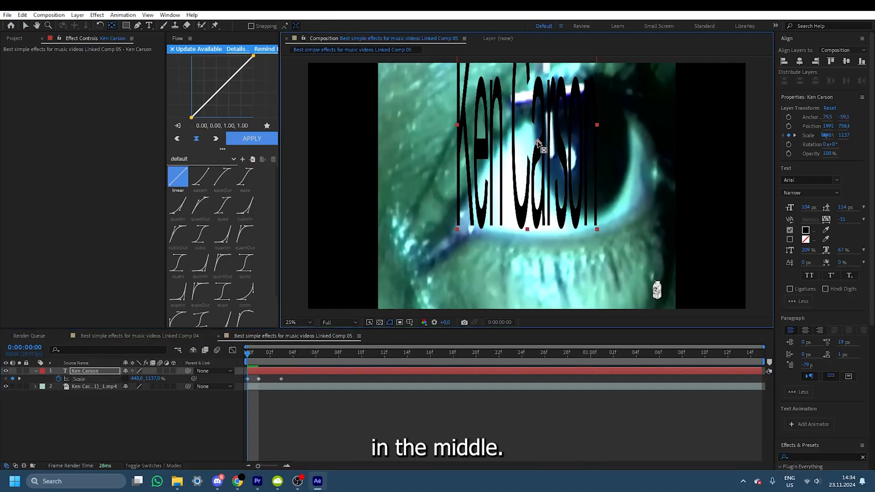
pyautogui.press('v')
pyautogui.click(846, 61)
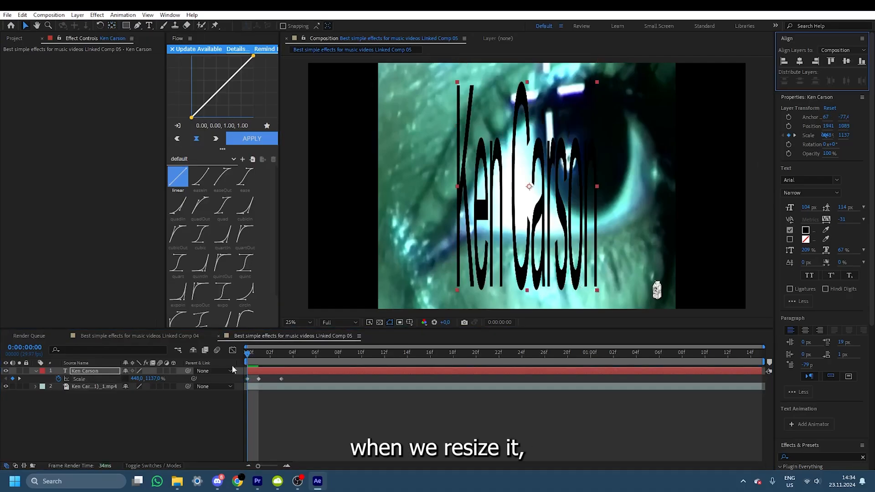
# Set the text's vertical scale to 1272% at 0:00:00:00, widen and flatten it at 0:00:00:02, and preview the animation.
pyautogui.moveTo(151, 381); pyautogui.dragTo(170, 365)
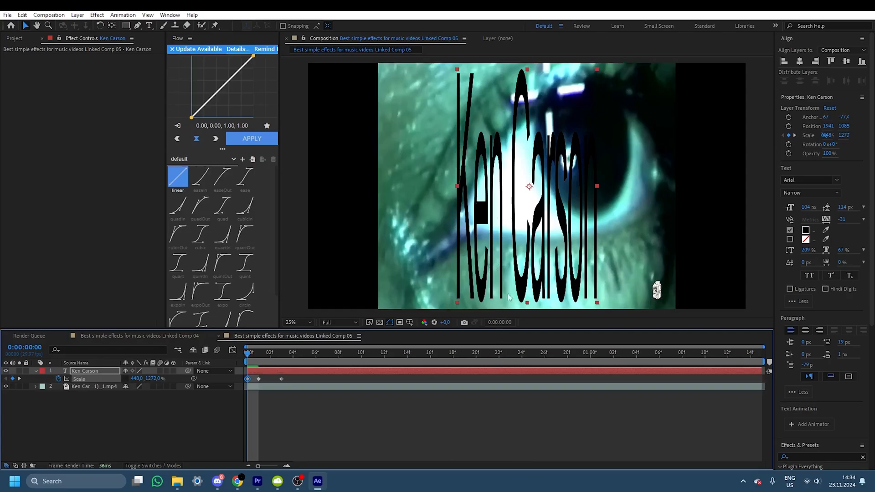
pyautogui.click(270, 352)
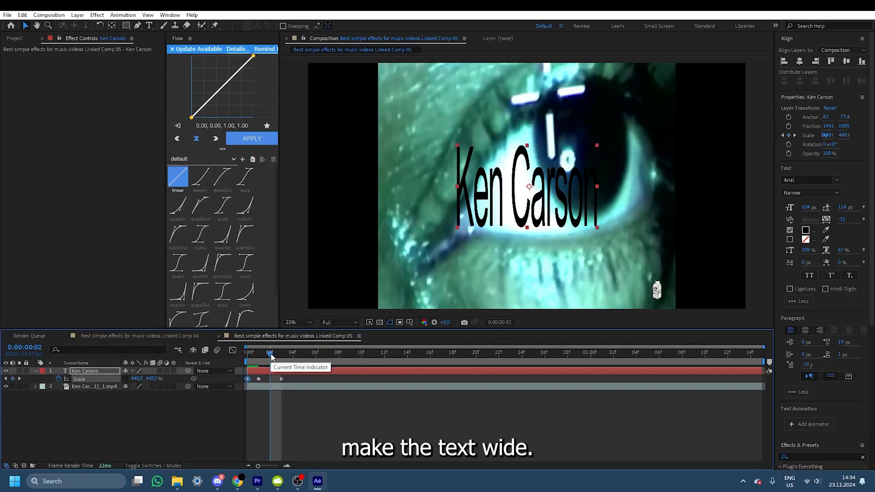
pyautogui.moveTo(135, 378); pyautogui.dragTo(460, 390)
pyautogui.moveTo(152, 378); pyautogui.dragTo(97, 379)
pyautogui.moveTo(270, 357); pyautogui.dragTo(237, 362)
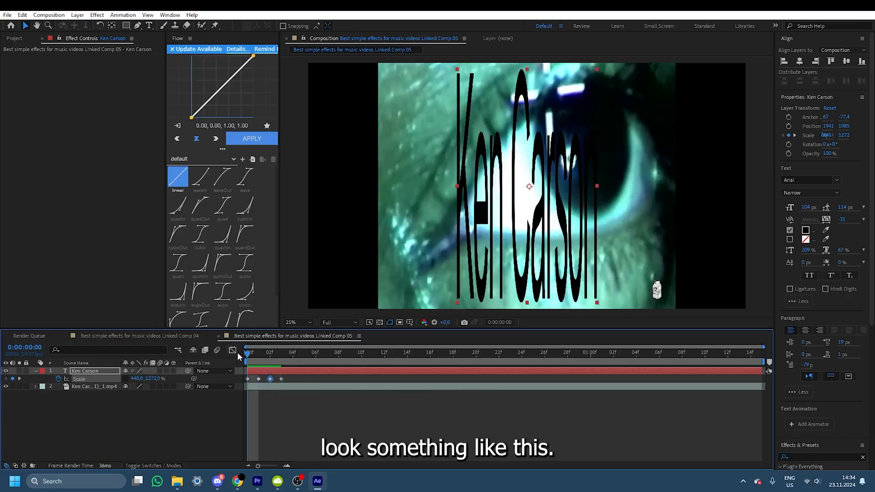
pyautogui.press('space')
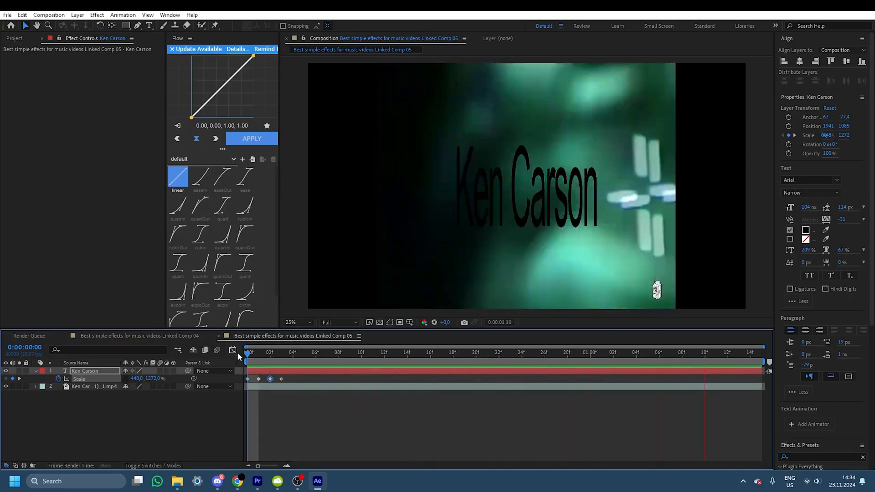
# Add Scale keyframes to the text layer at 0:00:00:18 and 0:00:00:20.
pyautogui.click(459, 355)
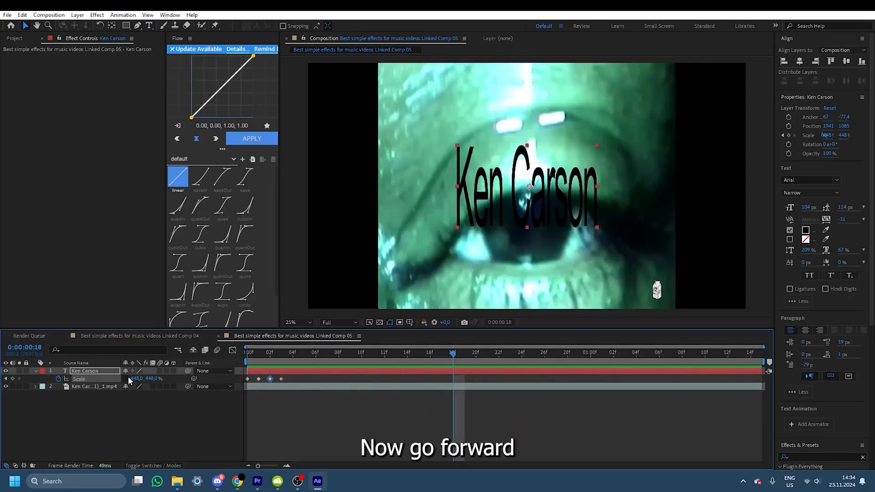
pyautogui.click(476, 354)
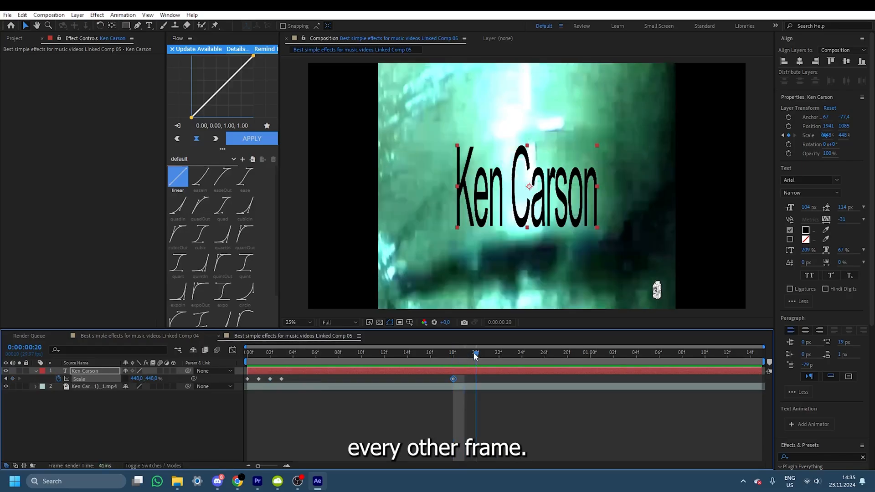
pyautogui.click(12, 379)
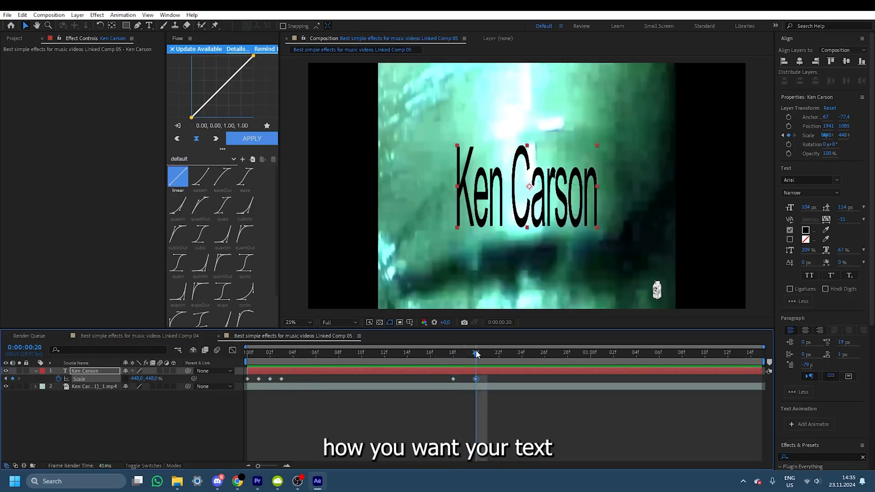
# Add a Scale keyframe at 0:00:00:22, and at 0:00:00:19 stretch the text wide and flatten it to 151% height.
pyautogui.click(499, 354)
pyautogui.click(12, 379)
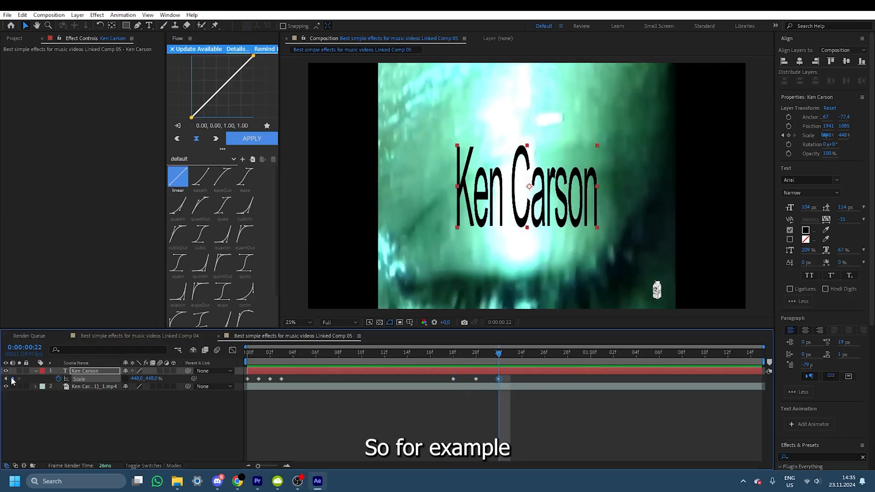
pyautogui.press('pageup')
pyautogui.press('pageup')
pyautogui.press('pageup')
pyautogui.moveTo(136, 379); pyautogui.dragTo(354, 382)
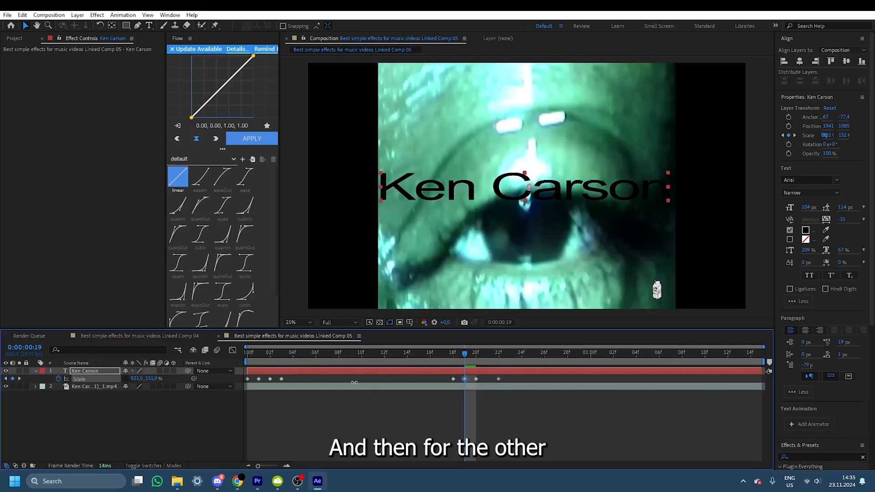
# At 0:00:00:21, change the text's Scale to stretch it out of proportion, and preview the animation.
pyautogui.click(485, 355)
pyautogui.moveTo(154, 379); pyautogui.dragTo(244, 376)
pyautogui.moveTo(486, 354); pyautogui.dragTo(206, 358)
pyautogui.press('space')
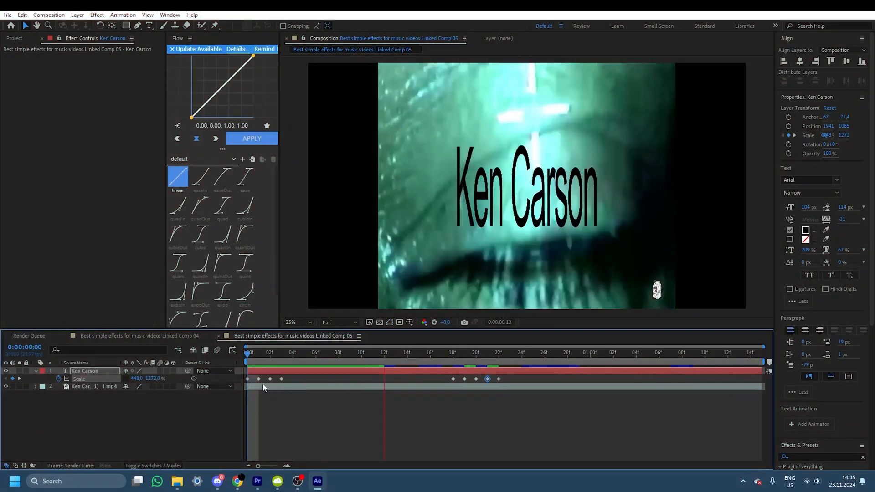
pyautogui.click(148, 15)
pyautogui.moveTo(439, 356); pyautogui.dragTo(568, 354)
pyautogui.press('space')
# Continue the alternating stretch by adding Scale keyframes to the text layer up to 0:00:00:28.
pyautogui.click(13, 379)
pyautogui.click(13, 379)
pyautogui.click(12, 379)
pyautogui.moveTo(567, 355); pyautogui.dragTo(507, 355)
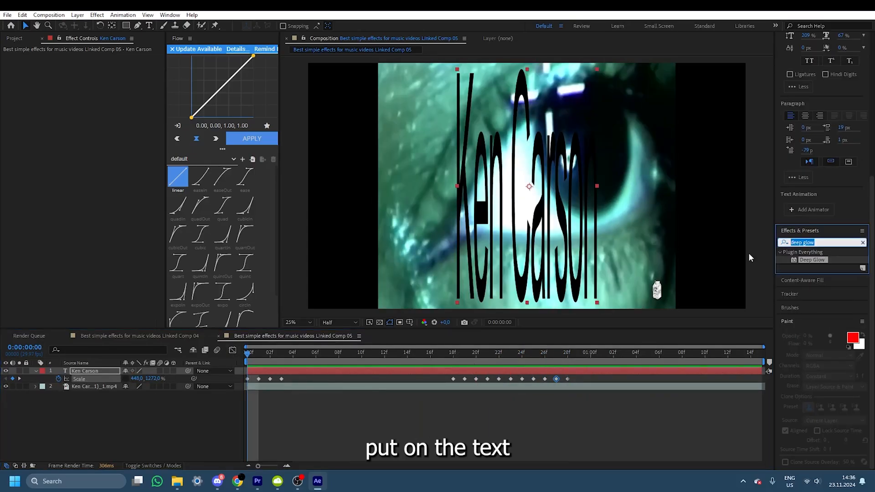
# Apply the Stylize Mosaic effect to the text layer with 300 horizontal and 300 vertical blocks.
pyautogui.write('mosa')
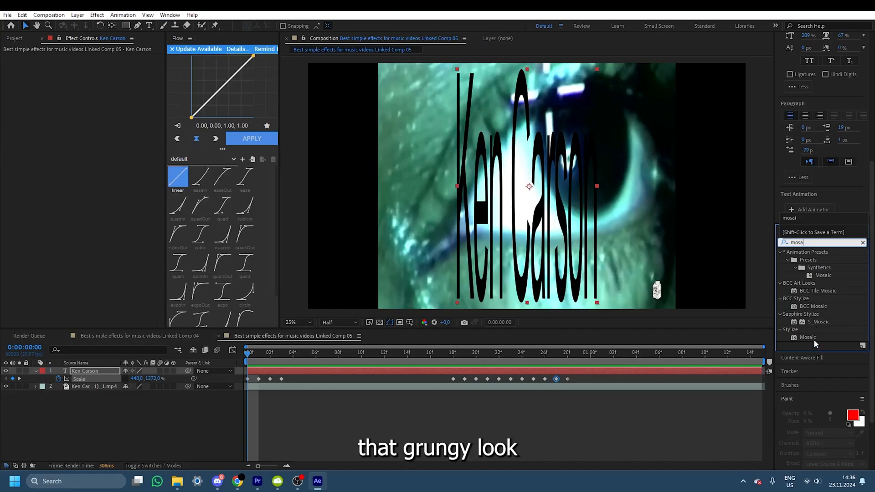
pyautogui.moveTo(814, 338); pyautogui.dragTo(699, 370)
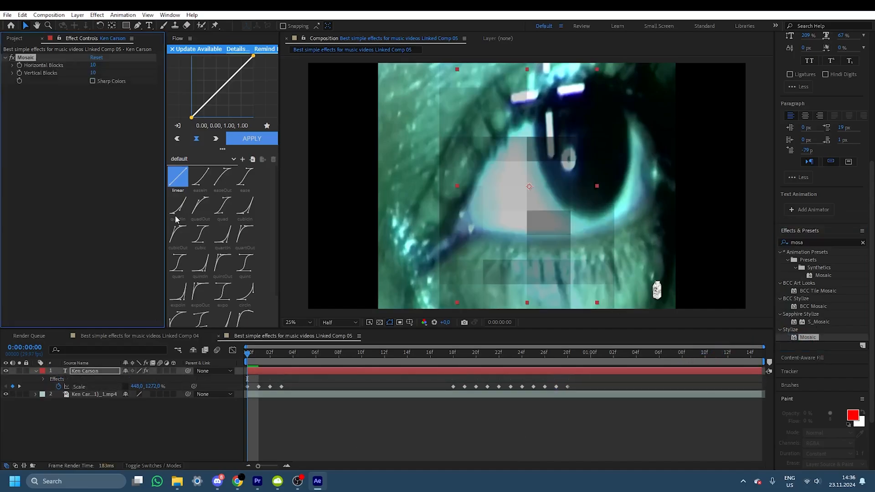
pyautogui.click(94, 65)
pyautogui.write('300')
pyautogui.press('Return')
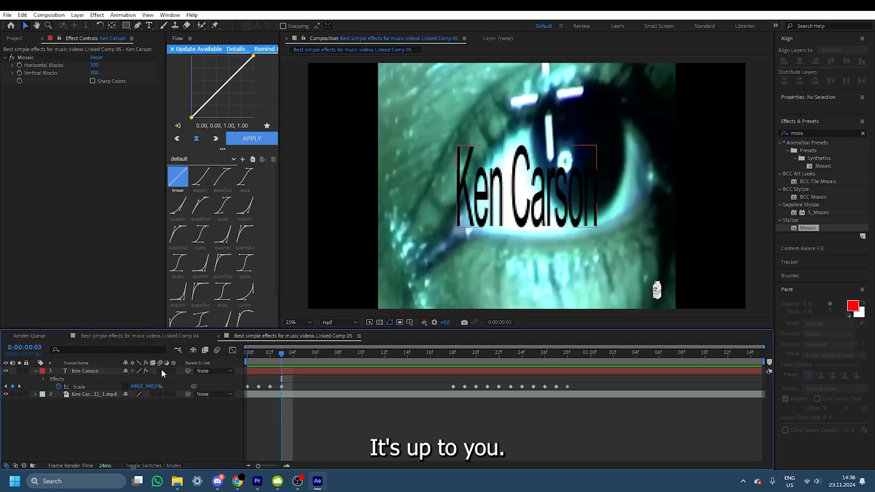
# Try motion blur on the text layer and preview the animation with it.
pyautogui.click(160, 371)
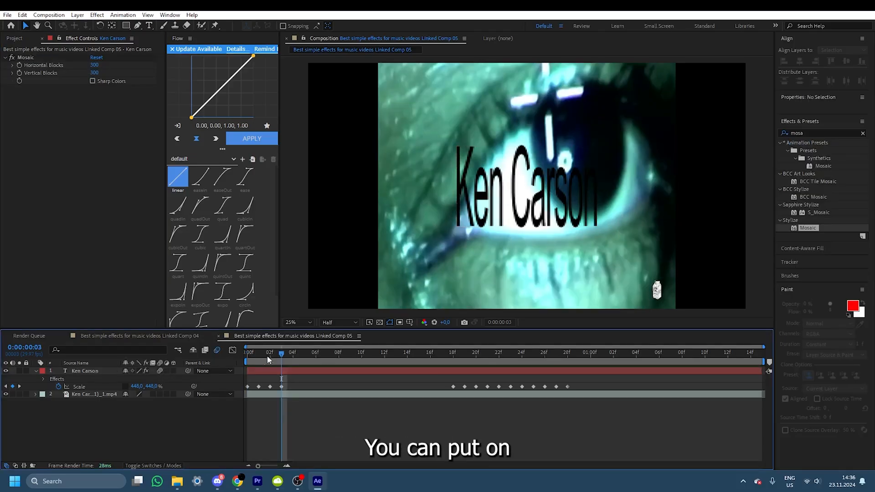
pyautogui.click(292, 353)
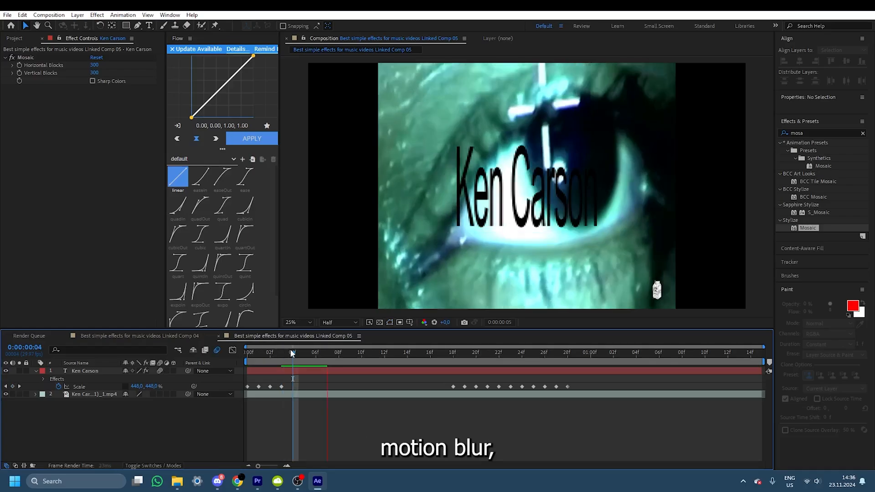
pyautogui.press('space')
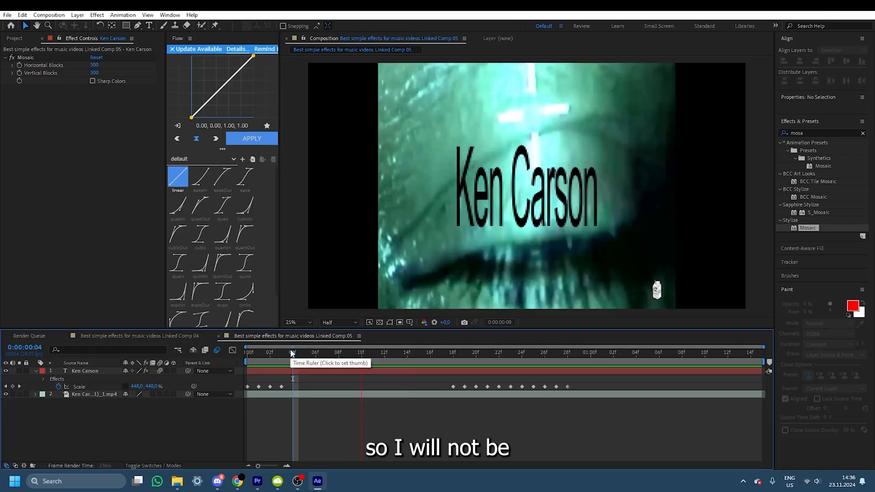
pyautogui.press('space')
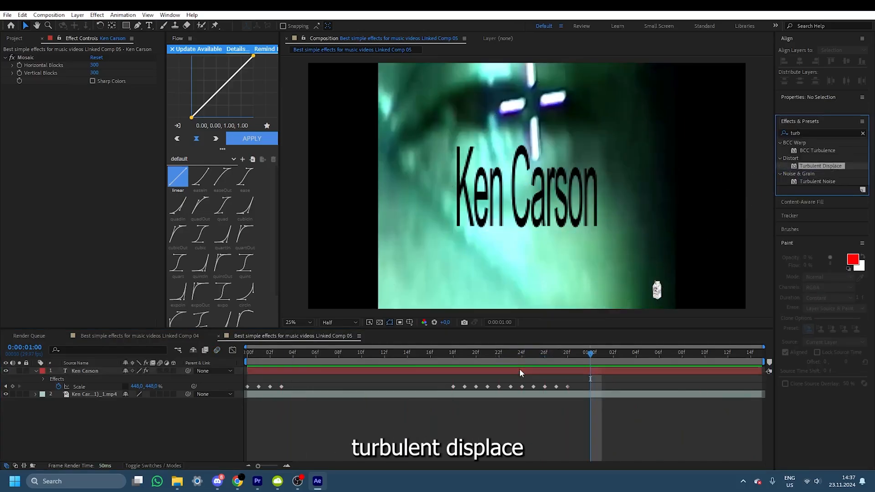
# Apply Turbulent Displace to the text layer and set its Size to 10.
pyautogui.moveTo(520, 369); pyautogui.dragTo(434, 355)
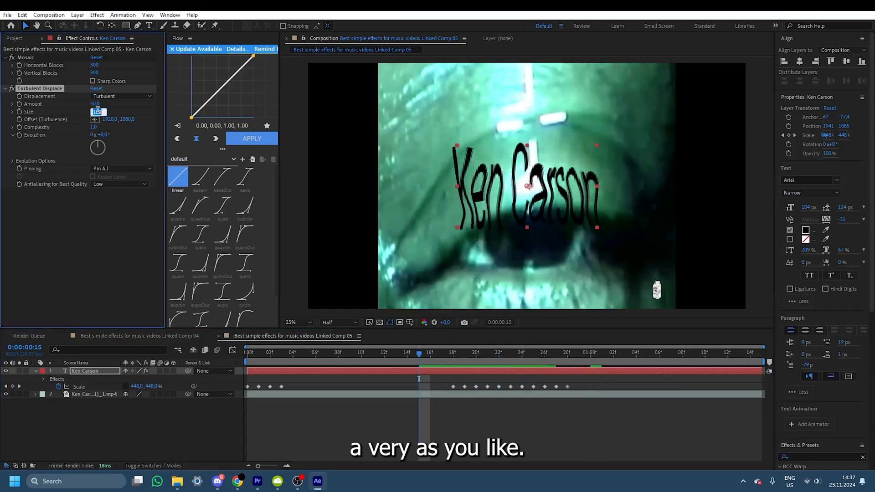
pyautogui.write('10')
pyautogui.press('Return')
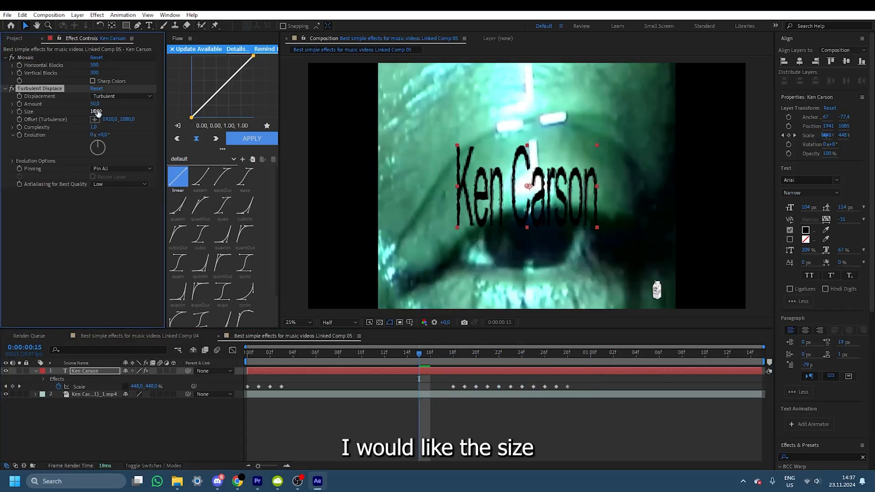
# Keyframe the Turbulent Displace Evolution at 0:00:00:00 and set it to 2 rotations at 0:00:01:14.
pyautogui.moveTo(270, 356); pyautogui.dragTo(247, 379)
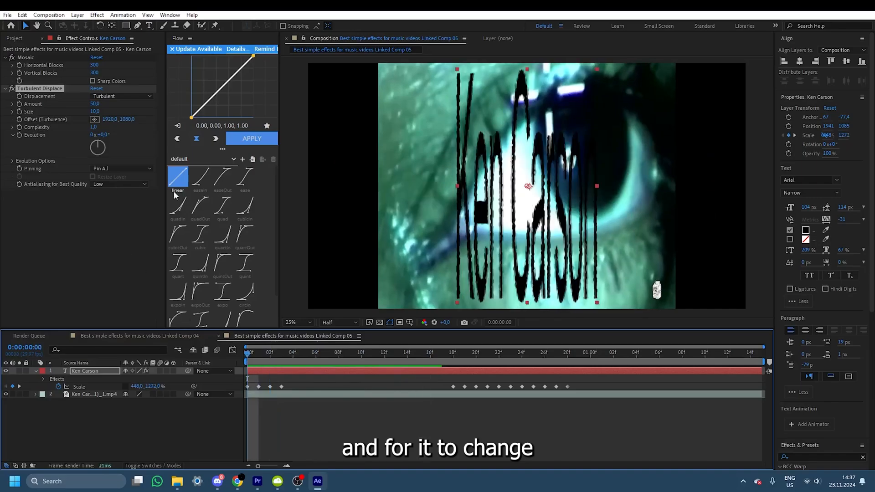
pyautogui.click(19, 134)
pyautogui.moveTo(336, 351); pyautogui.dragTo(682, 352)
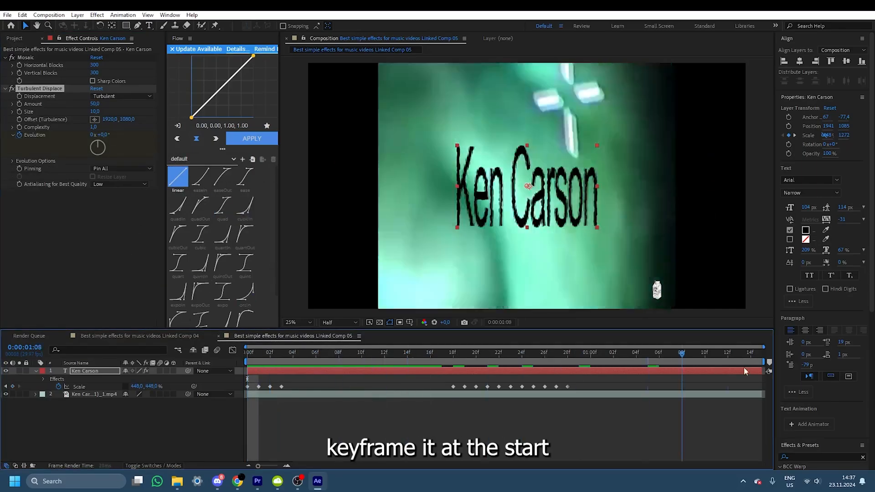
pyautogui.moveTo(744, 367); pyautogui.dragTo(785, 369)
pyautogui.click(93, 135)
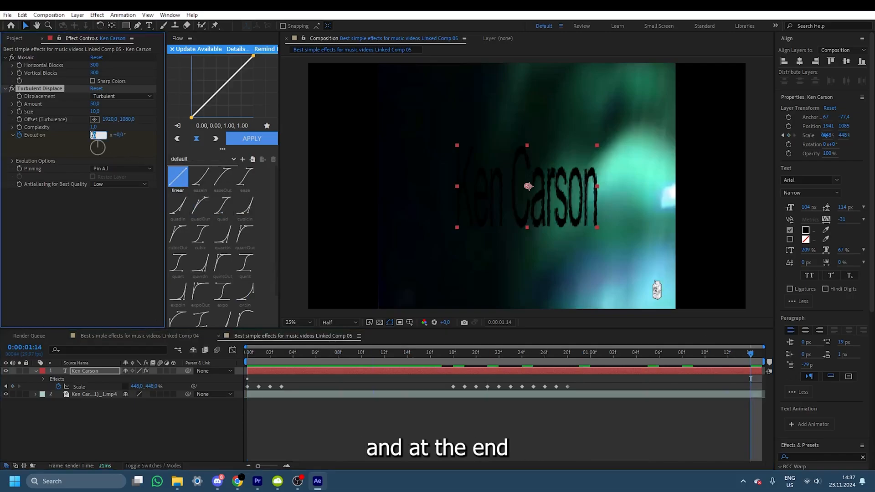
pyautogui.write('2')
pyautogui.press('Return')
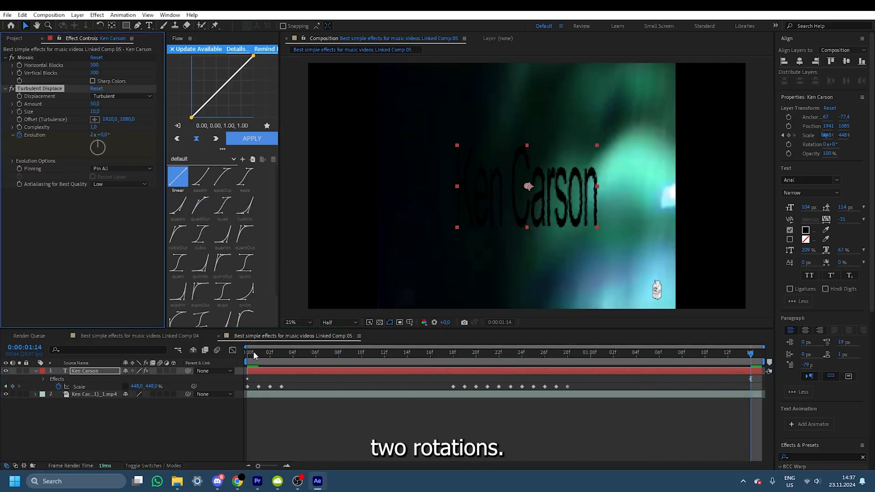
# Preview the moving displacement on the text and select the Turbulent Displace effect.
pyautogui.moveTo(254, 355); pyautogui.dragTo(349, 354)
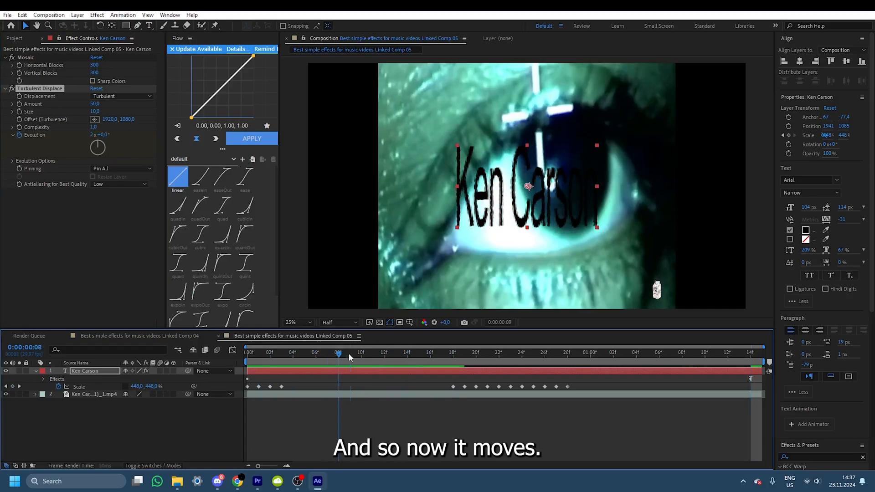
pyautogui.press('space')
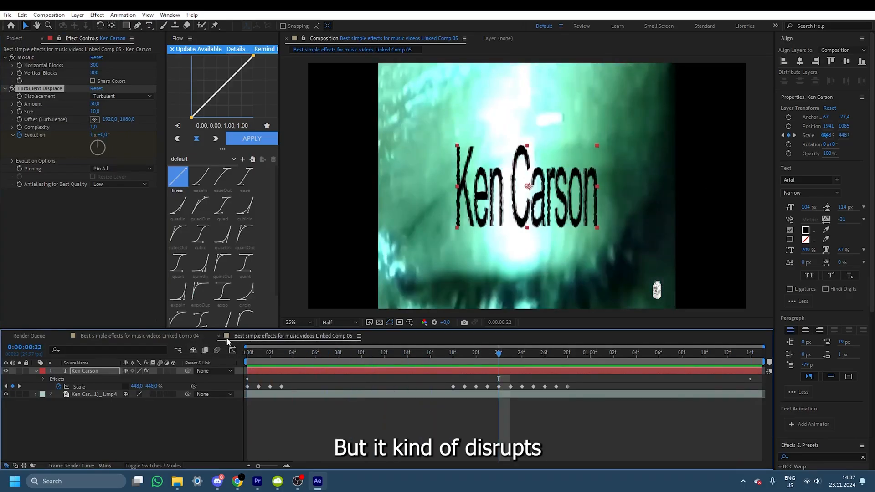
pyautogui.click(41, 91)
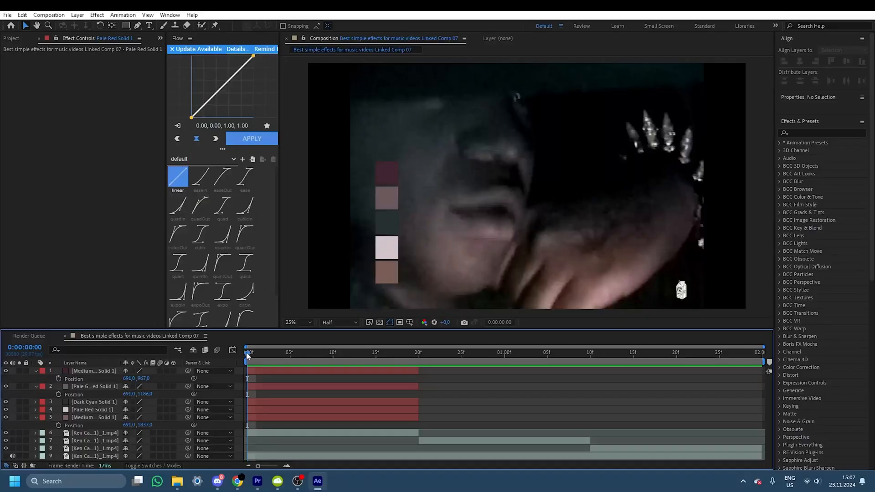
# At 0:00:00:21 in Linked Comp 07, create a 200 × 200 px solid coloured with an orange tone sampled from the clip.
pyautogui.moveTo(250, 354); pyautogui.dragTo(422, 363)
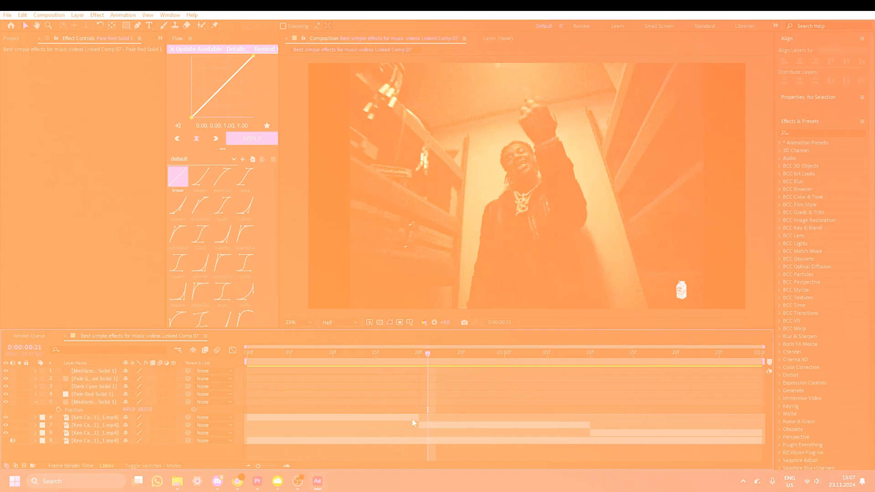
pyautogui.rightClick(398, 446)
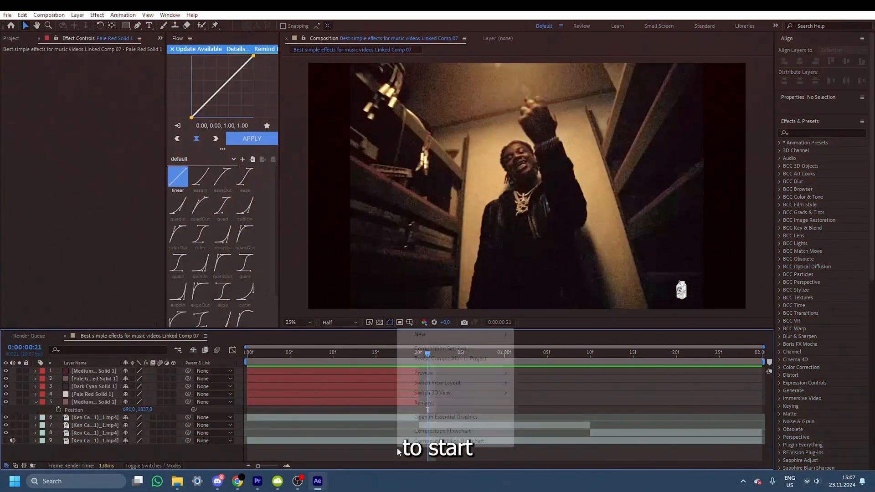
pyautogui.moveTo(428, 334)
pyautogui.click(540, 359)
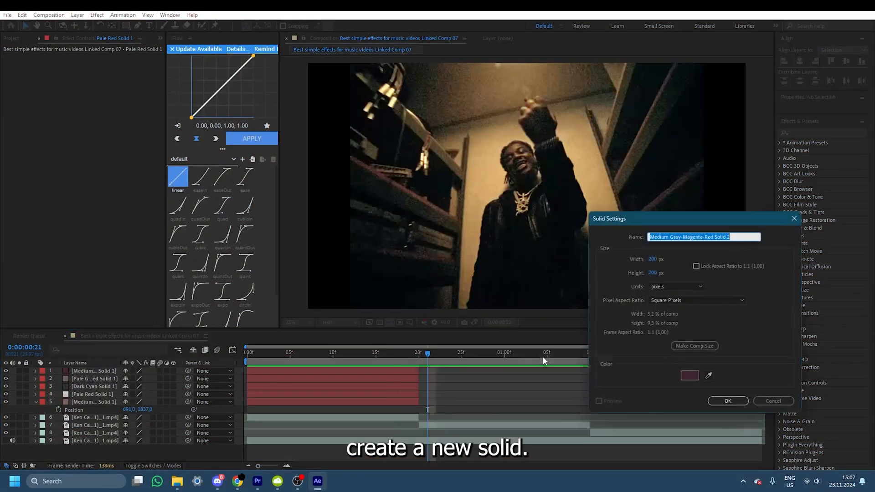
pyautogui.click(710, 376)
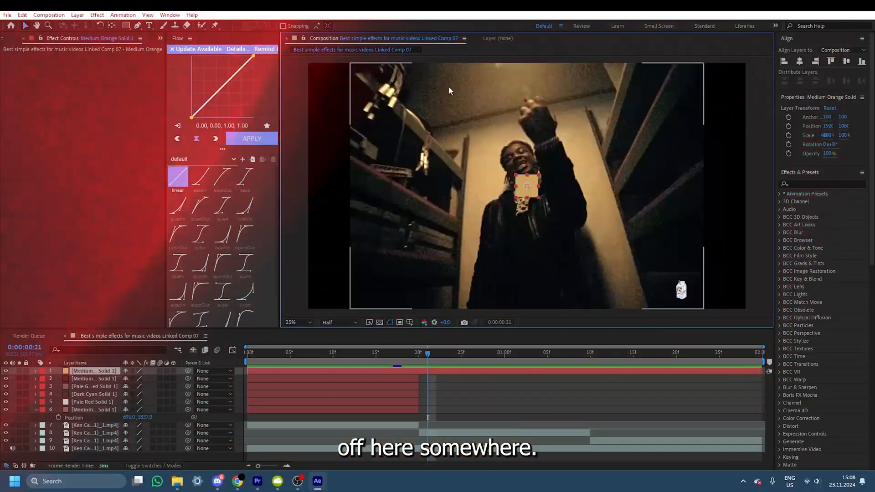
# Move the orange solid to the clip's upper-left corner, at about 656, 232, and copy its Position.
pyautogui.moveTo(528, 190); pyautogui.dragTo(383, 91)
pyautogui.click(223, 345)
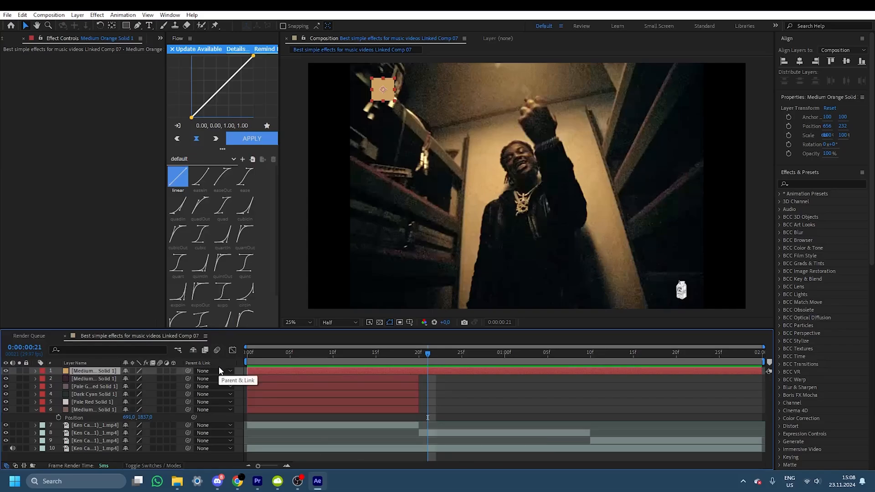
pyautogui.press('p')
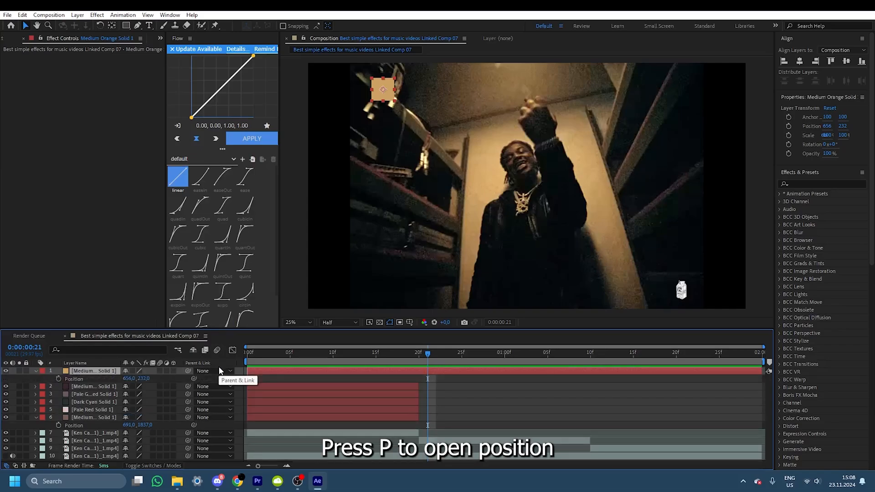
pyautogui.click(122, 378)
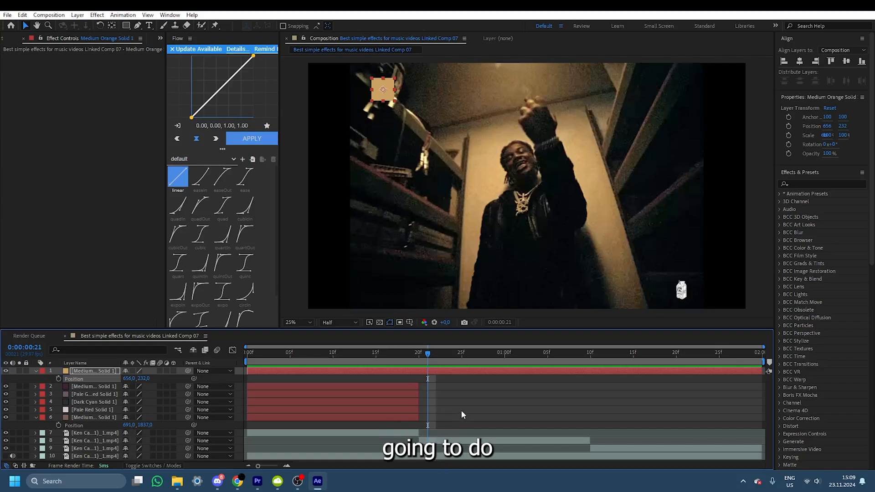
# Create a second 200 × 200 px solid with its colour sampled from the brown shelf in the clip.
pyautogui.rightClick(176, 376)
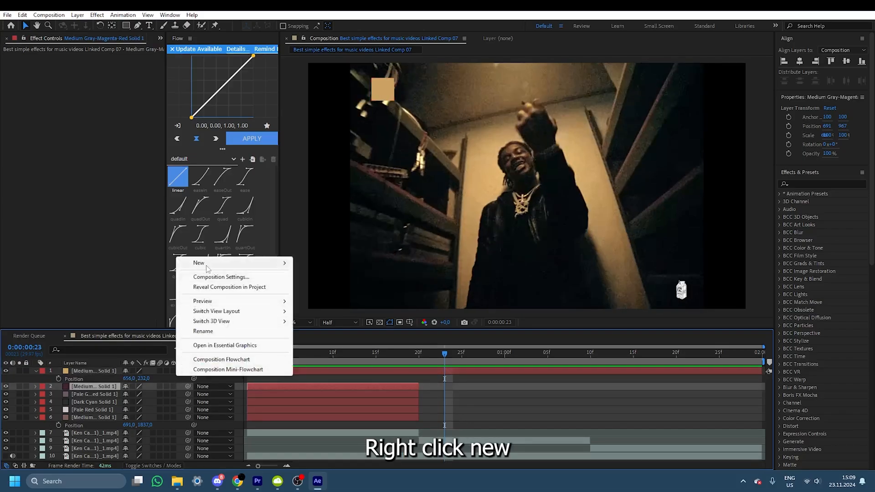
pyautogui.moveTo(206, 268)
pyautogui.click(319, 287)
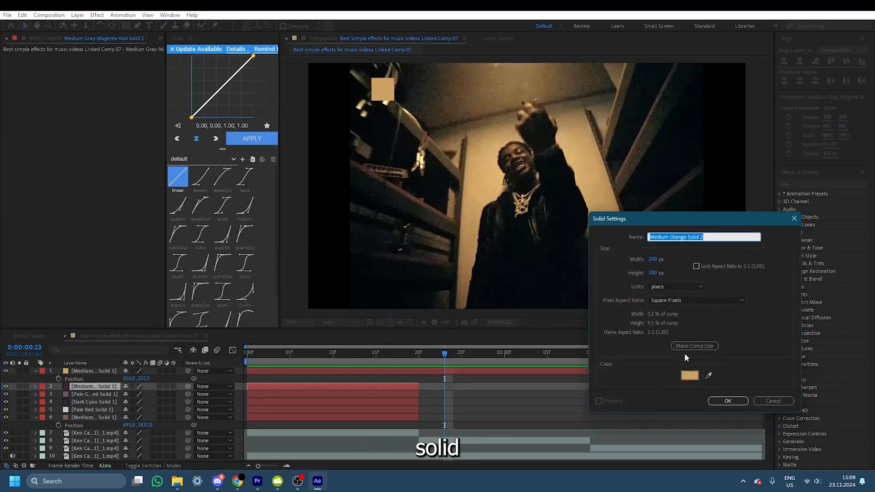
pyautogui.click(708, 376)
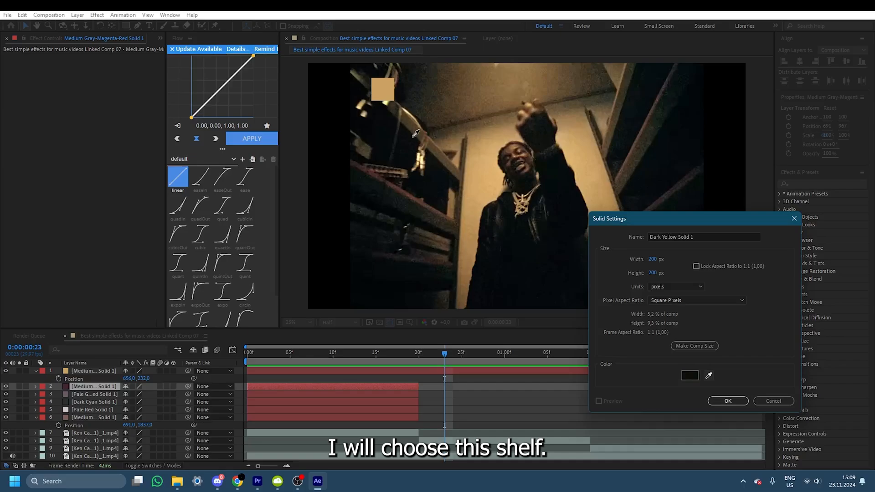
pyautogui.click(449, 164)
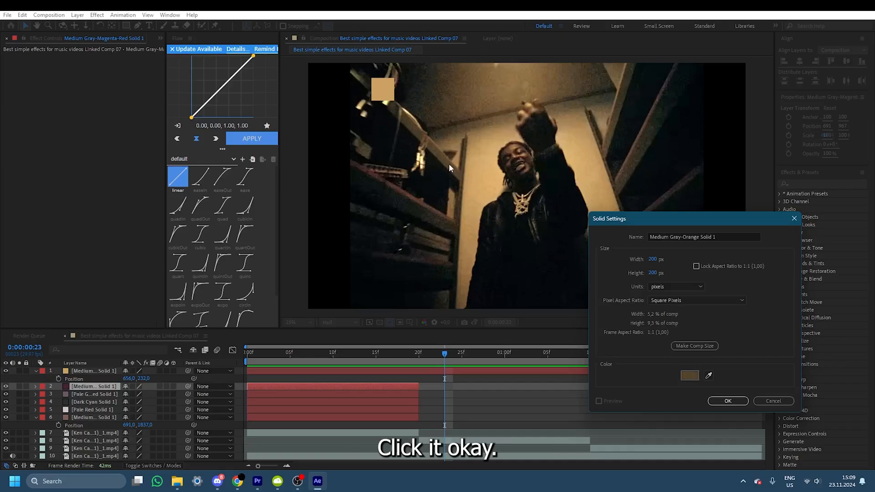
pyautogui.click(728, 401)
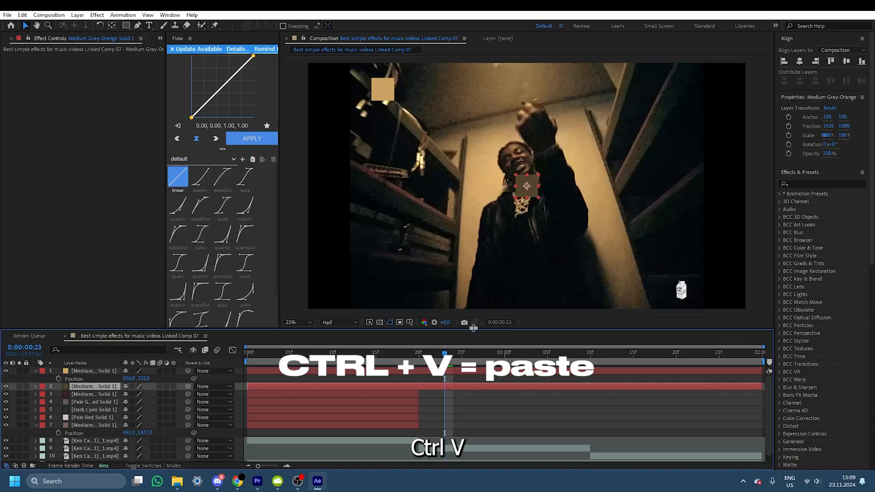
# Paste the orange solid's Position onto the brown solid and shift it beside the first square to X 884.
pyautogui.hotkey('ctrl', 'v')
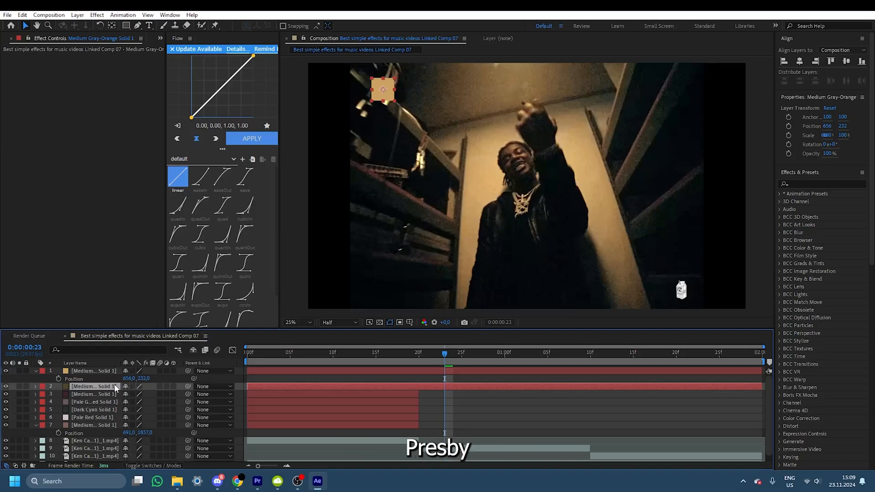
pyautogui.press('p')
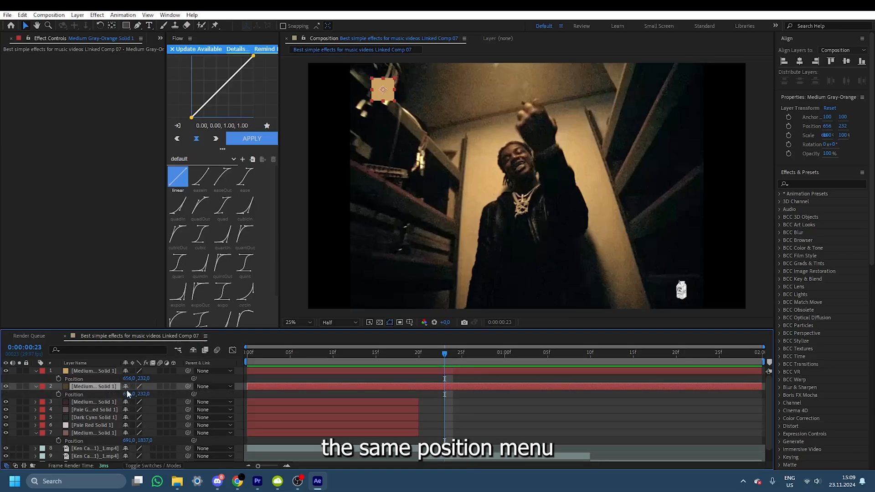
pyautogui.moveTo(129, 394); pyautogui.dragTo(230, 386)
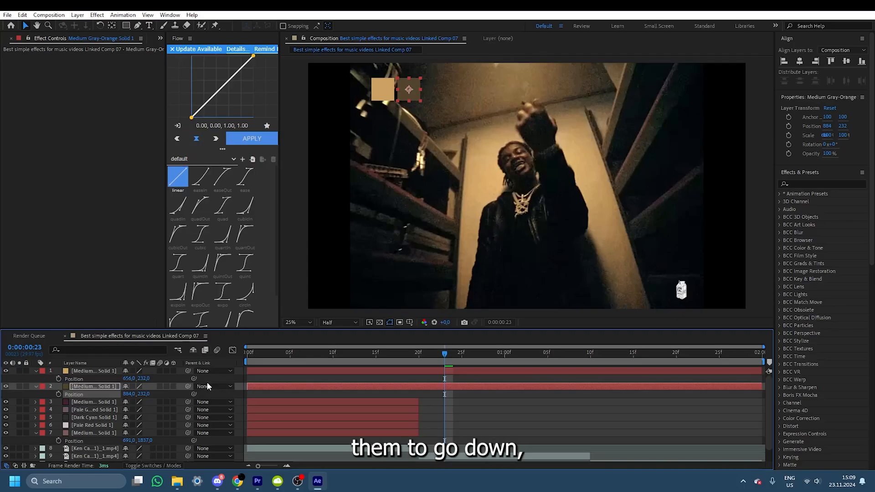
# Set the brown solid's X position to 872 and create a third 200 × 200 px solid in a dark brown sampled from the clip.
pyautogui.moveTo(129, 393); pyautogui.dragTo(242, 394)
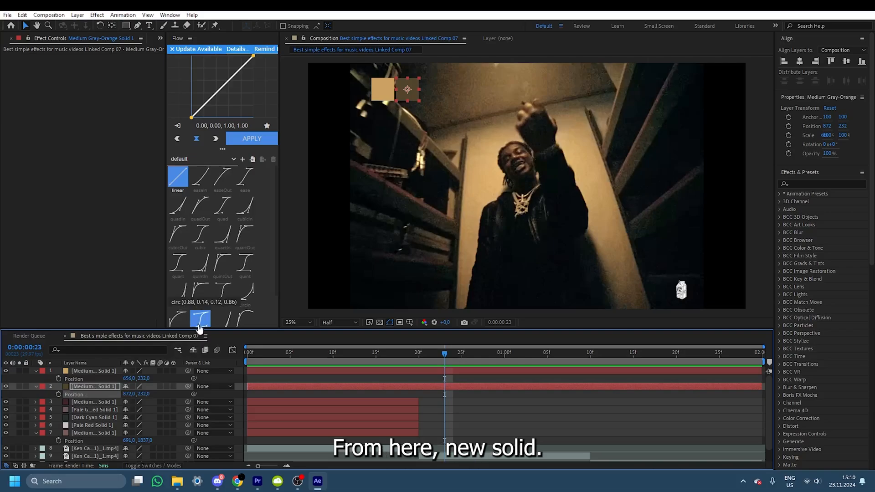
pyautogui.rightClick(163, 351)
pyautogui.moveTo(198, 267)
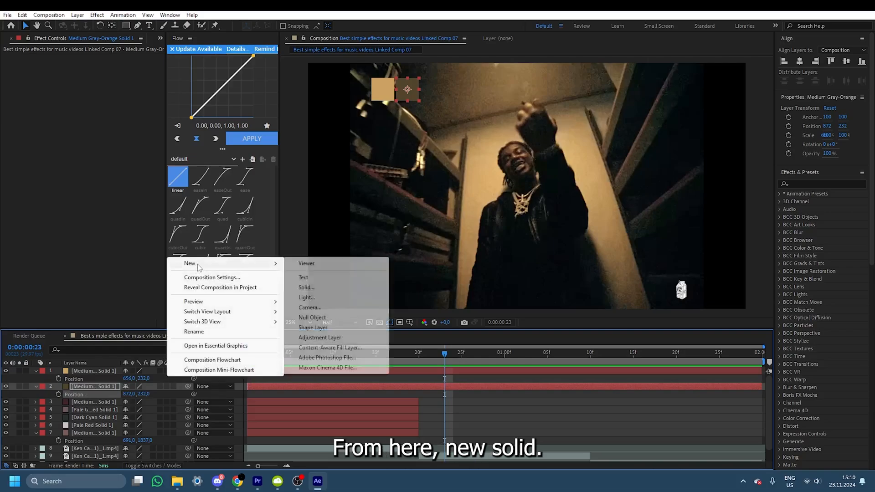
pyautogui.click(306, 287)
pyautogui.click(710, 376)
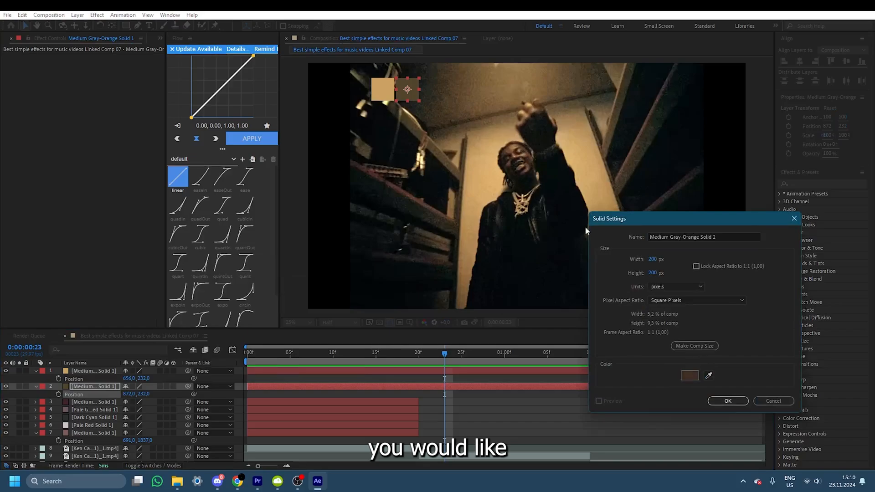
pyautogui.click(727, 401)
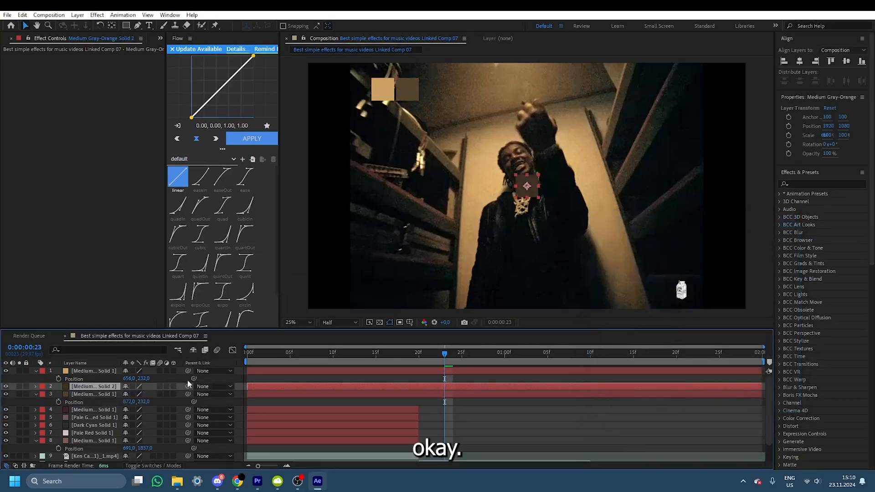
# Paste the copied Position onto the dark brown solid and shift it beside the second square to about X 1103.
pyautogui.hotkey('ctrl', 'v')
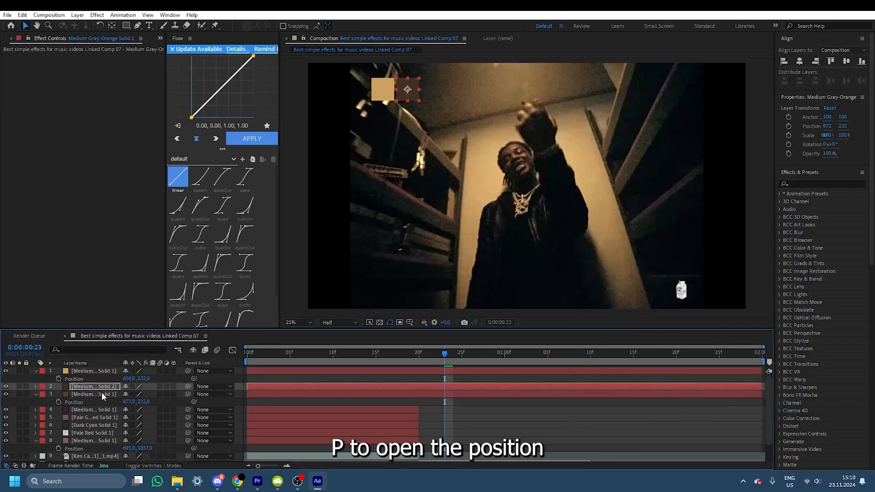
pyautogui.press('p')
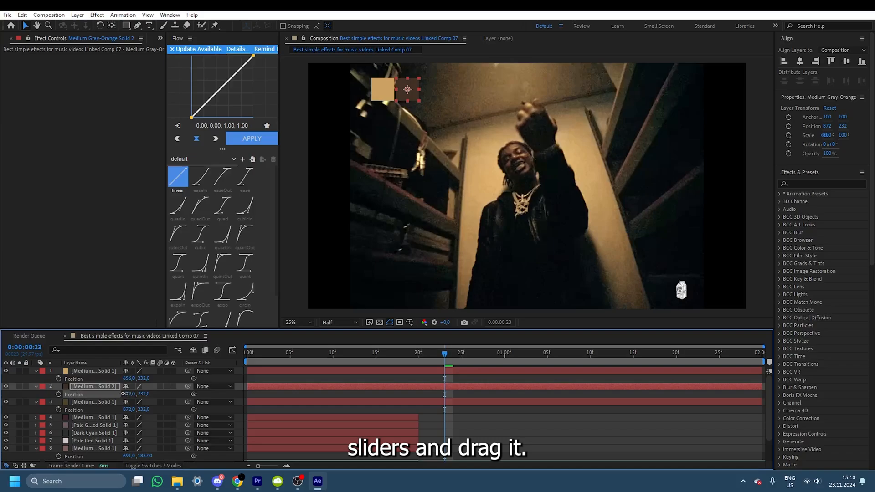
pyautogui.moveTo(124, 394); pyautogui.dragTo(232, 388)
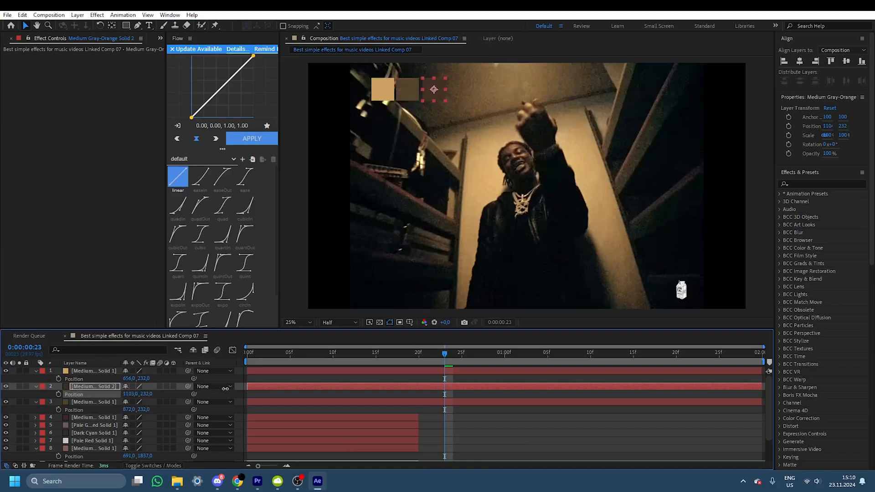
pyautogui.click(36, 386)
# Create a fourth 200 × 200 px solid in a golden tan sampled from the clip and place it in the row at 1341, 232.
pyautogui.rightClick(150, 374)
pyautogui.hotkey('ctrl', 'shift', 'y')
pyautogui.click(710, 373)
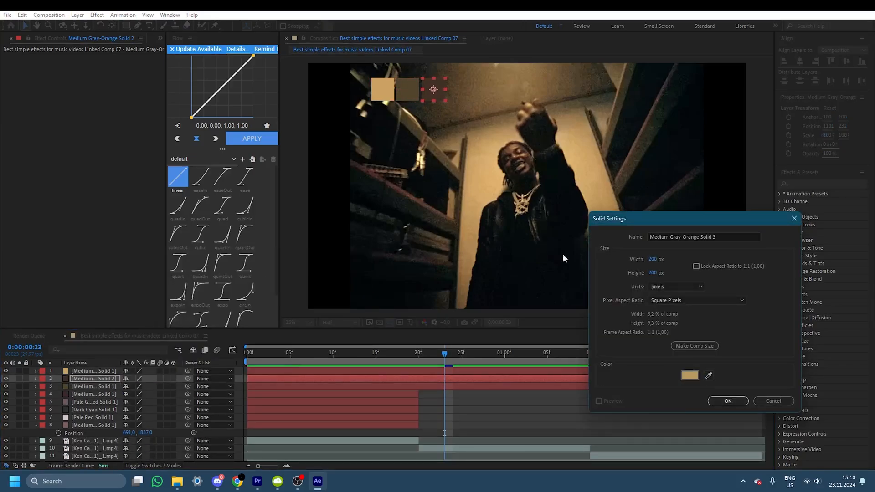
pyautogui.click(728, 401)
pyautogui.press('p')
pyautogui.moveTo(129, 386); pyautogui.dragTo(234, 378)
# At 0:00:00:29, create a fifth 200 × 200 px solid in a blue sampled from the clip and place it in the row at 1572, 232.
pyautogui.moveTo(445, 353); pyautogui.dragTo(497, 355)
pyautogui.rightClick(168, 391)
pyautogui.hotkey('ctrl', 'd')
pyautogui.hotkey('ctrl', 'shift', 'y')
pyautogui.click(708, 374)
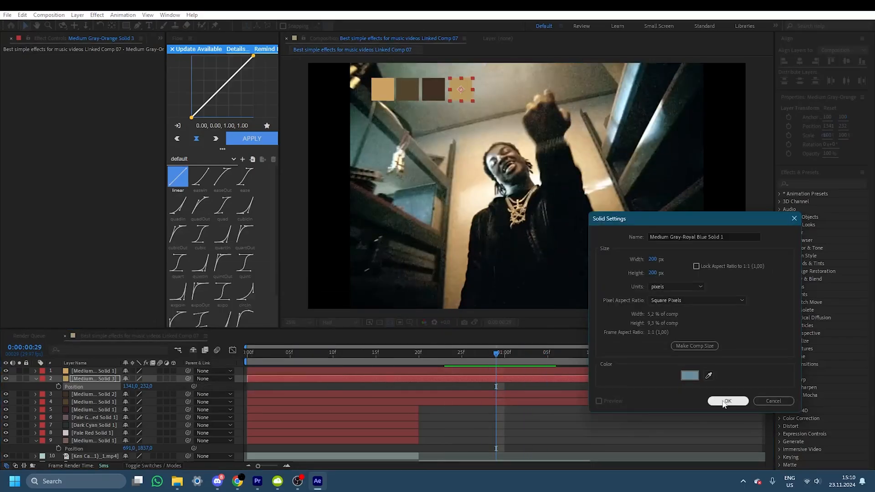
pyautogui.click(726, 401)
pyautogui.press('p')
pyautogui.moveTo(130, 386); pyautogui.dragTo(238, 381)
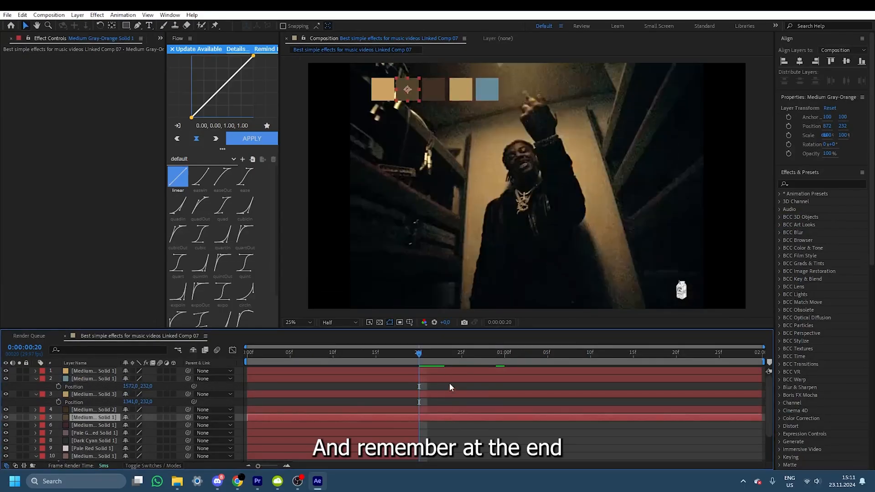
# Split the five new colour squares at 0:00:00:20 and delete their parts before that frame.
pyautogui.keyDown('shift'); pyautogui.click(453, 370); pyautogui.keyUp('shift')
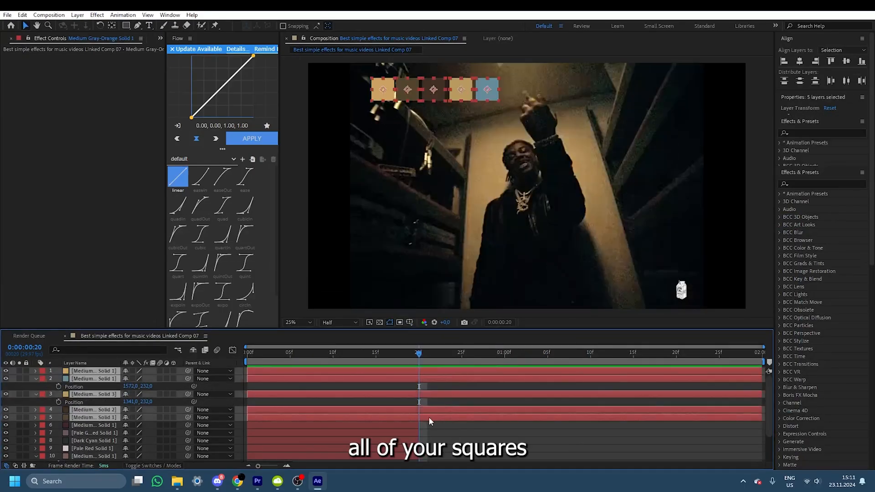
pyautogui.hotkey('ctrl', 'shift', 'd')
pyautogui.click(395, 379)
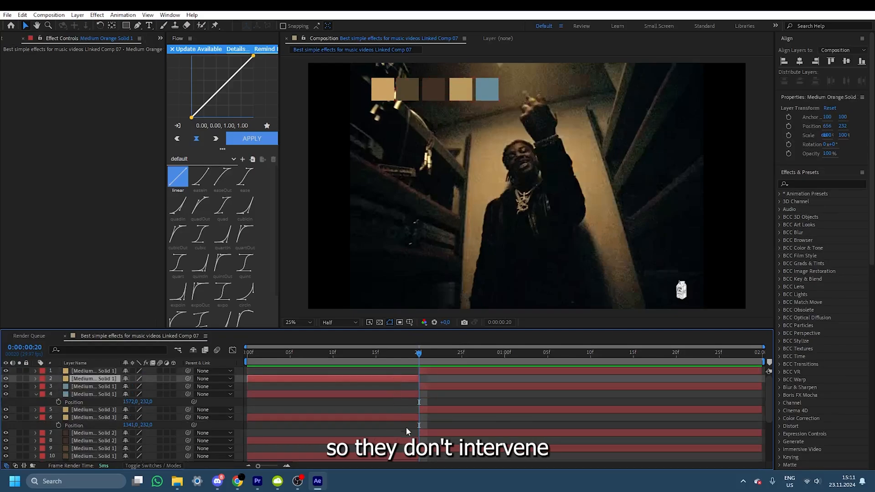
pyautogui.keyDown('ctrl'); pyautogui.click(405, 440); pyautogui.keyUp('ctrl')
pyautogui.keyDown('ctrl'); pyautogui.click(401, 417); pyautogui.keyUp('ctrl')
pyautogui.keyDown('ctrl'); pyautogui.click(401, 394); pyautogui.keyUp('ctrl')
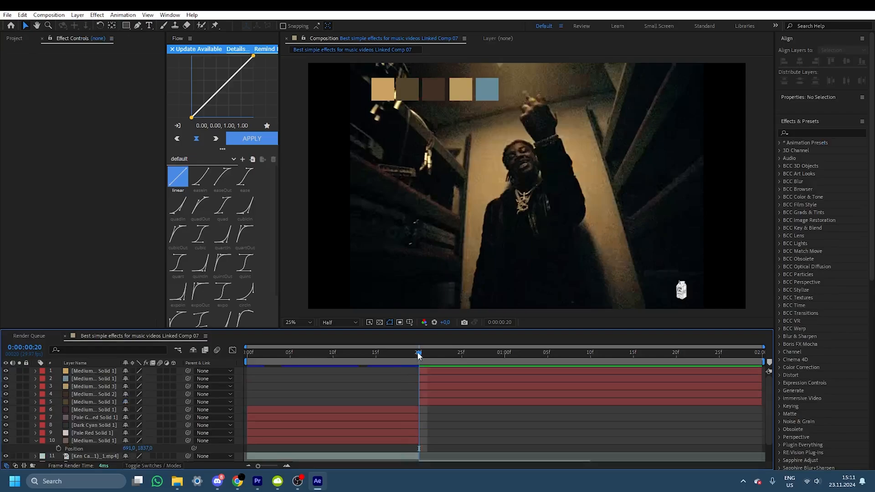
pyautogui.moveTo(419, 356)
pyautogui.mouseDown()
pyautogui.moveTo(246, 349)
pyautogui.moveTo(426, 354)
pyautogui.mouseUp()
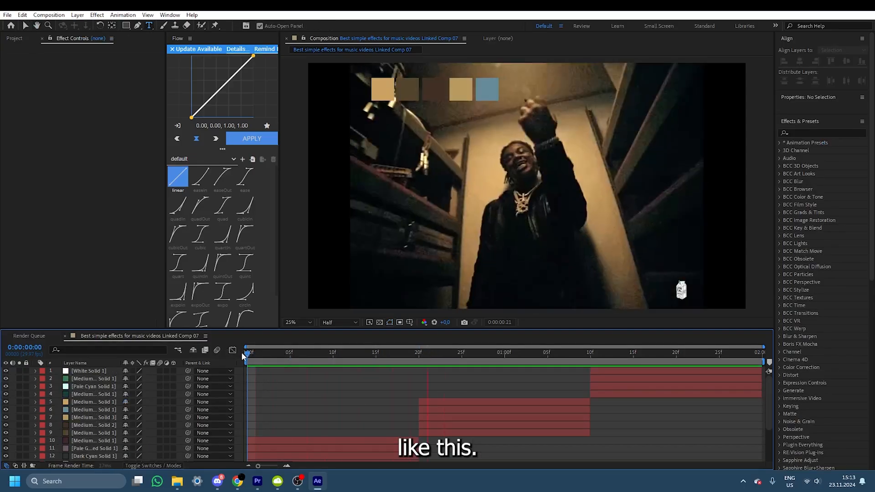